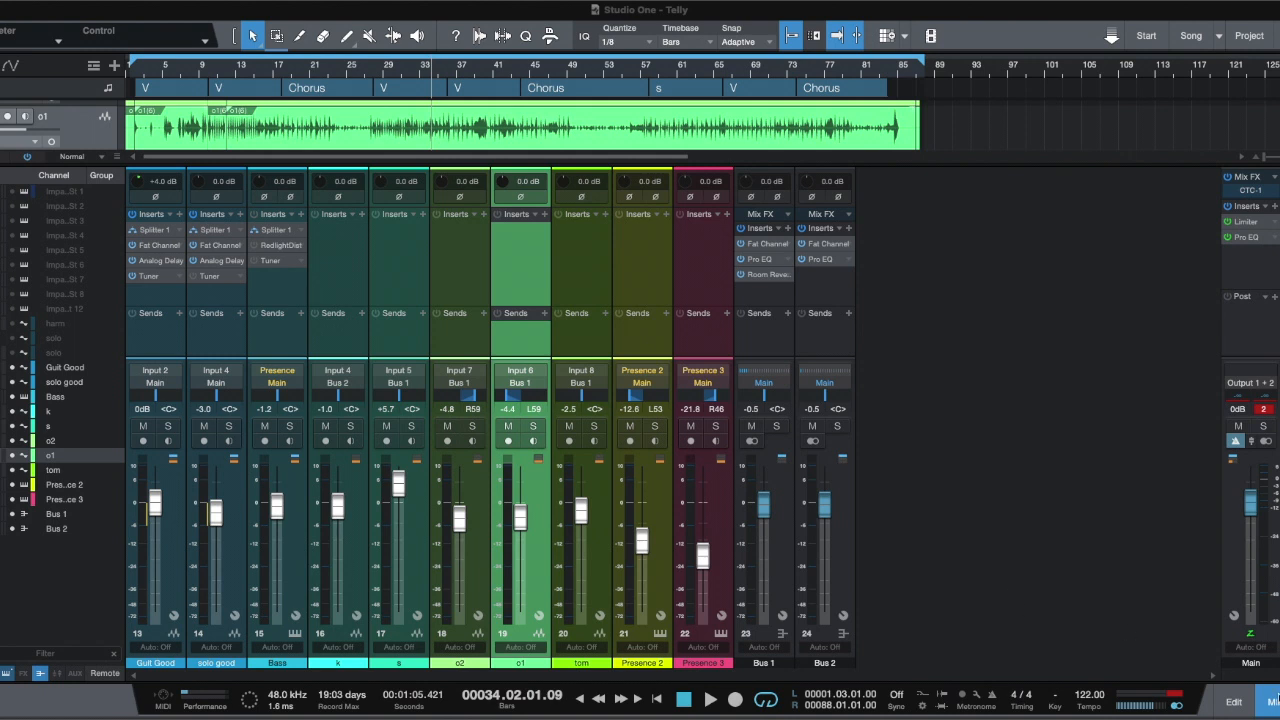
# Step: Show the browser alongside the mixing console
pyautogui.click(1276, 700)
pyautogui.click(1276, 700)
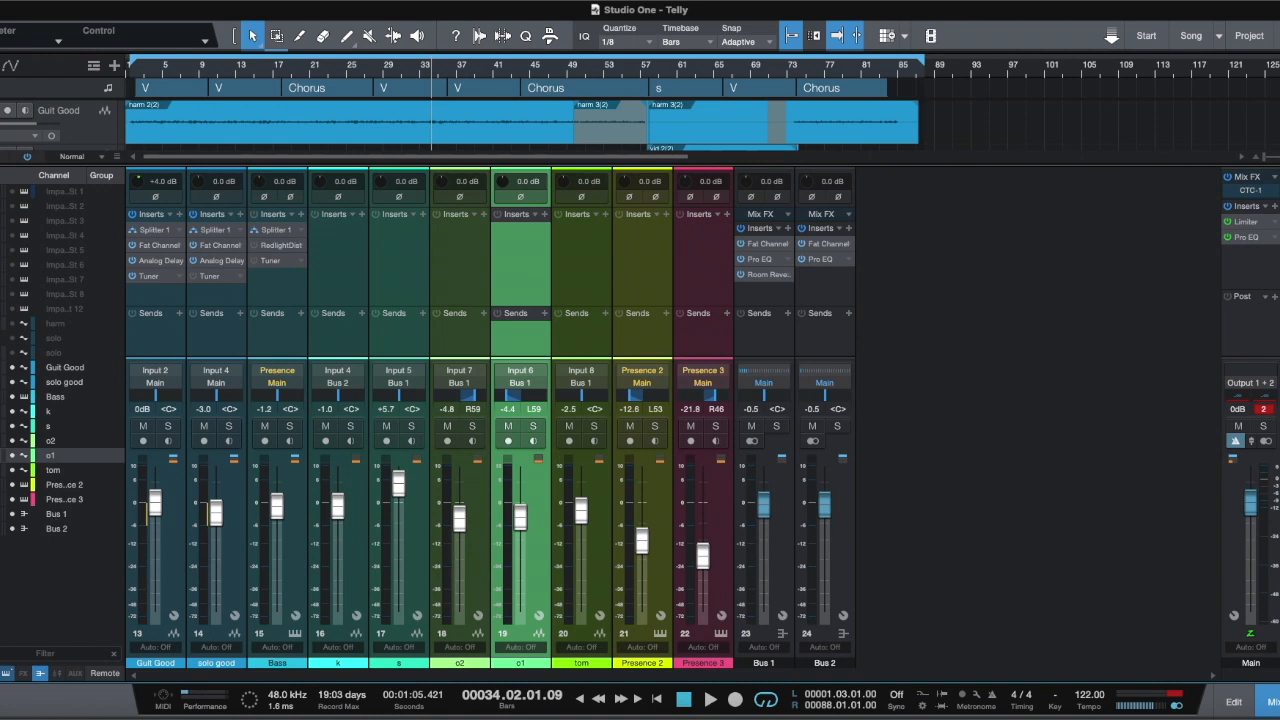
pyautogui.click(2, 567)
pyautogui.press('F5')
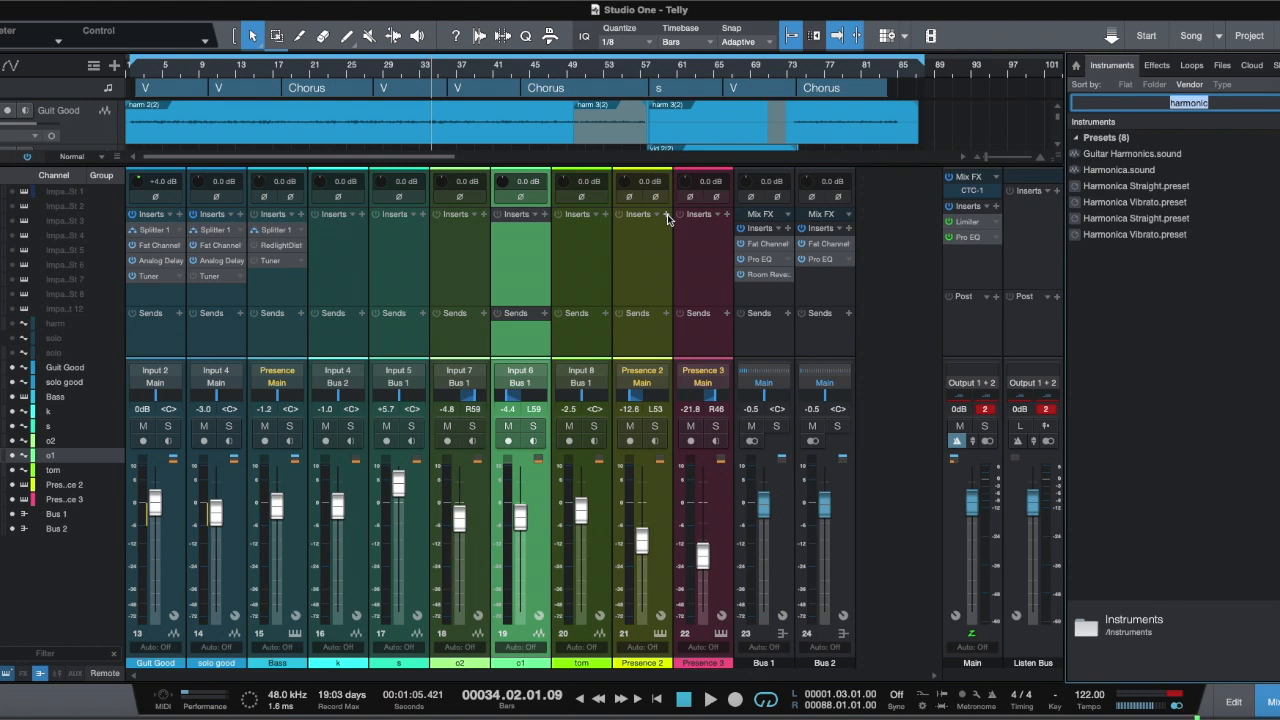
# Step: Search the plug-ins for "reve", add Room Reverb to the inserts of channel o2, and close its editor
pyautogui.click(482, 217)
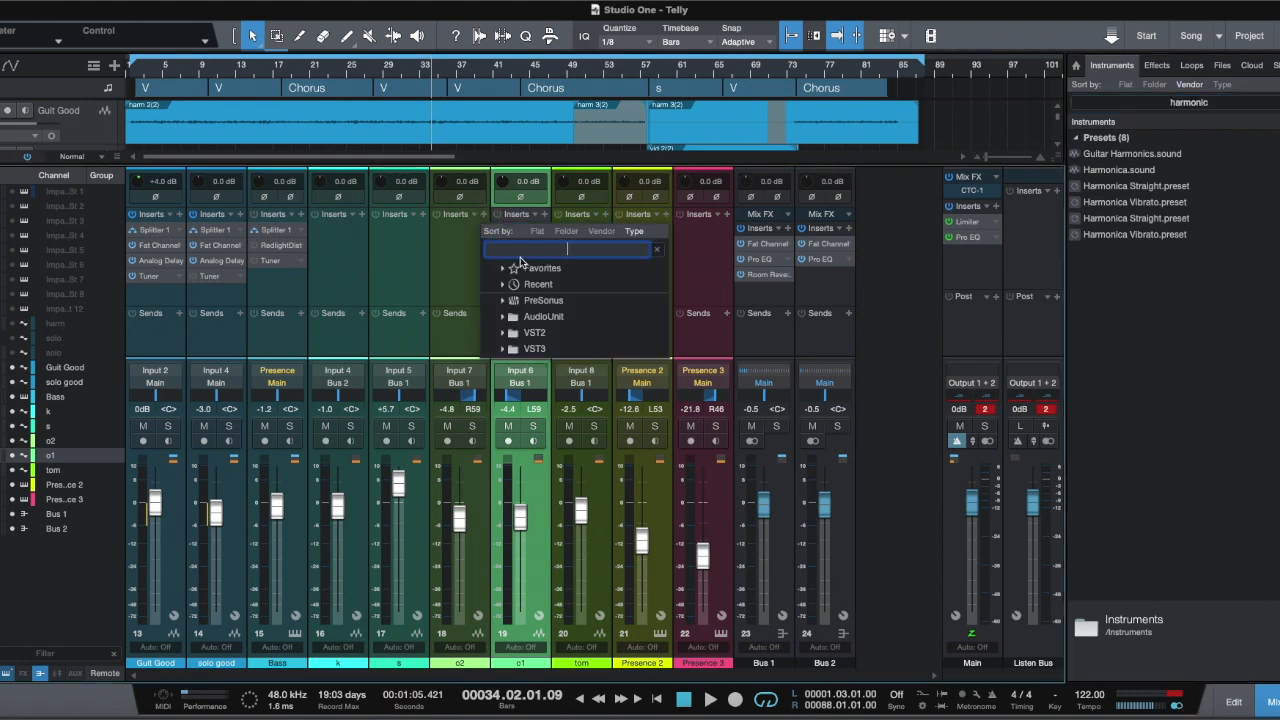
pyautogui.write('reve')
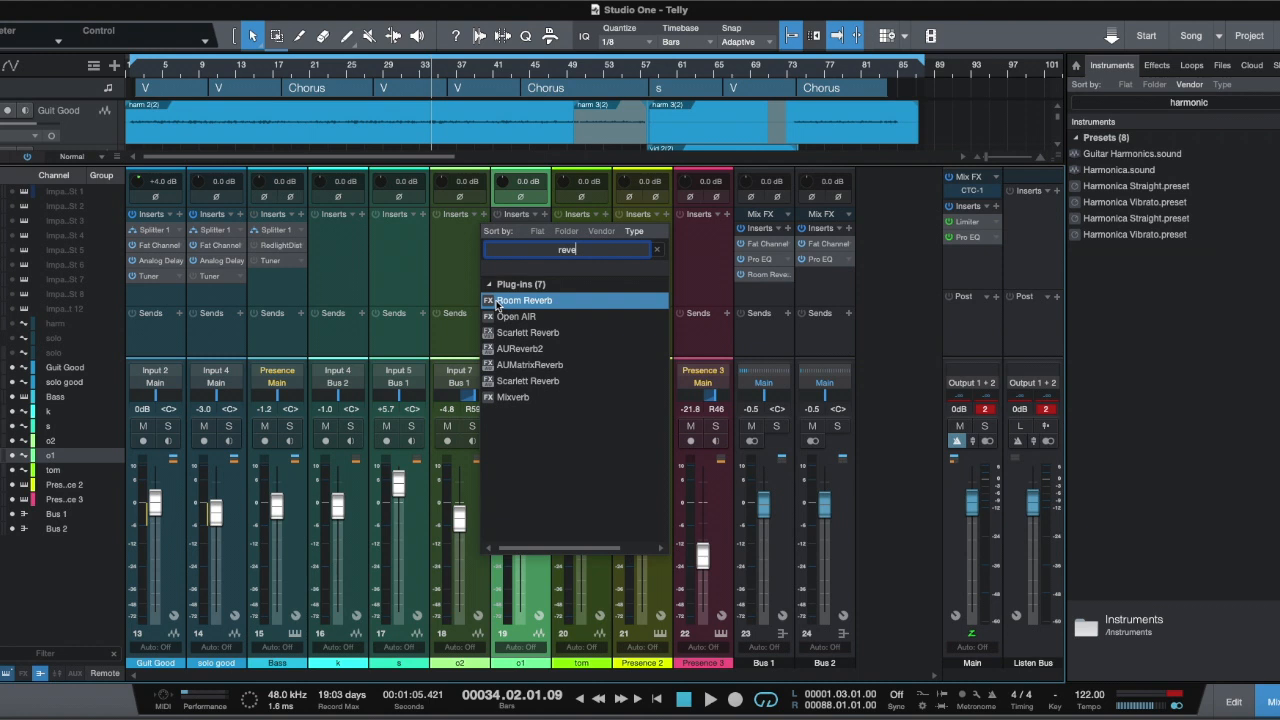
pyautogui.doubleClick(497, 301)
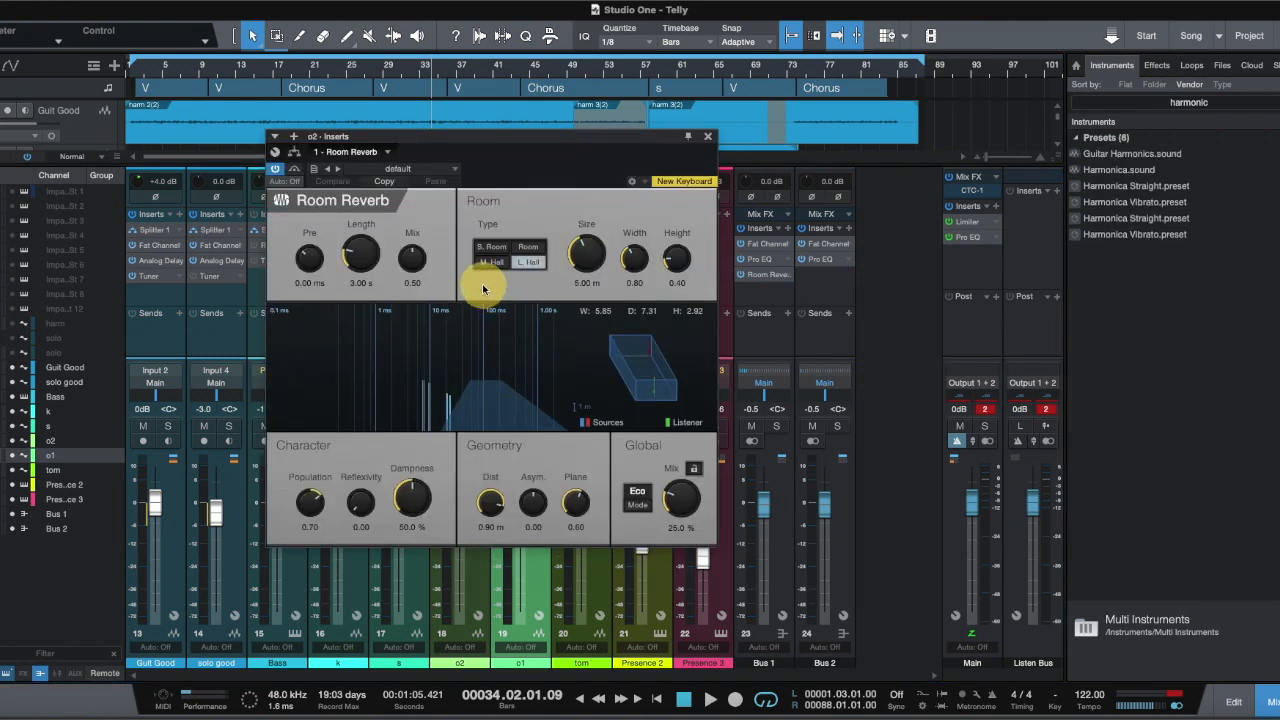
pyautogui.click(707, 138)
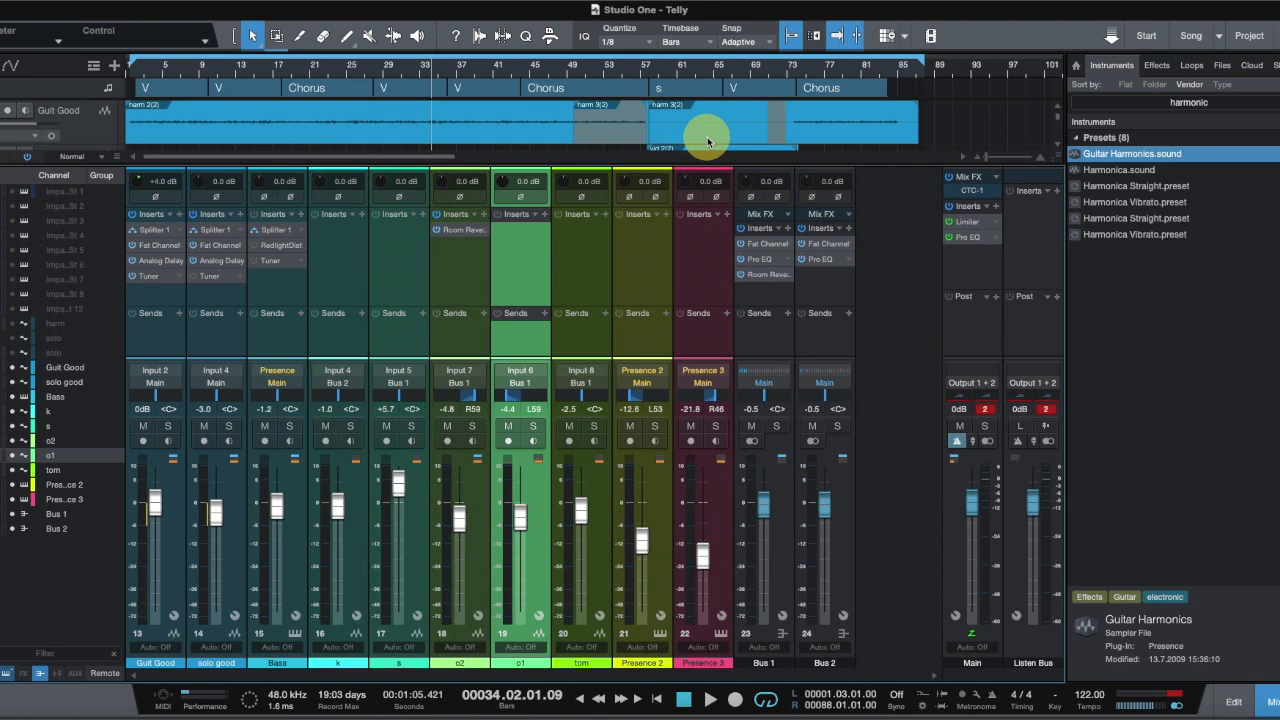
# Step: Remove the Room Reverb from the inserts of channel o2
pyautogui.rightClick(482, 231)
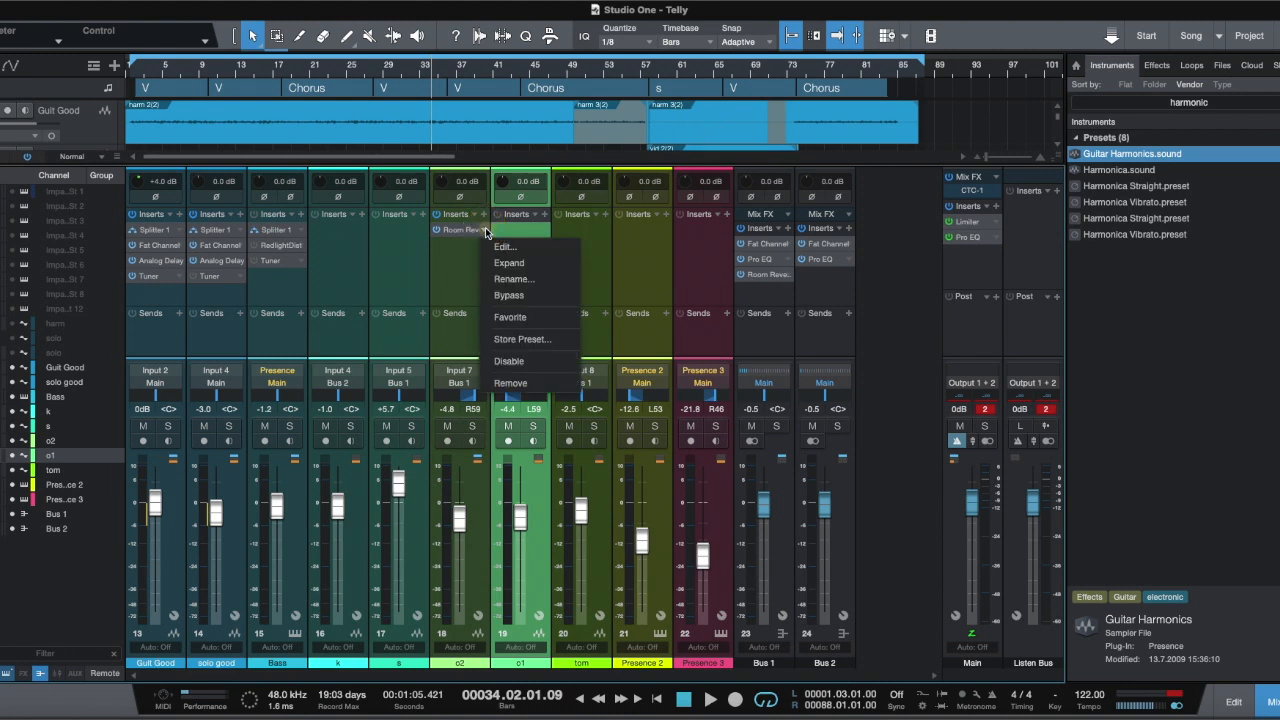
pyautogui.click(511, 384)
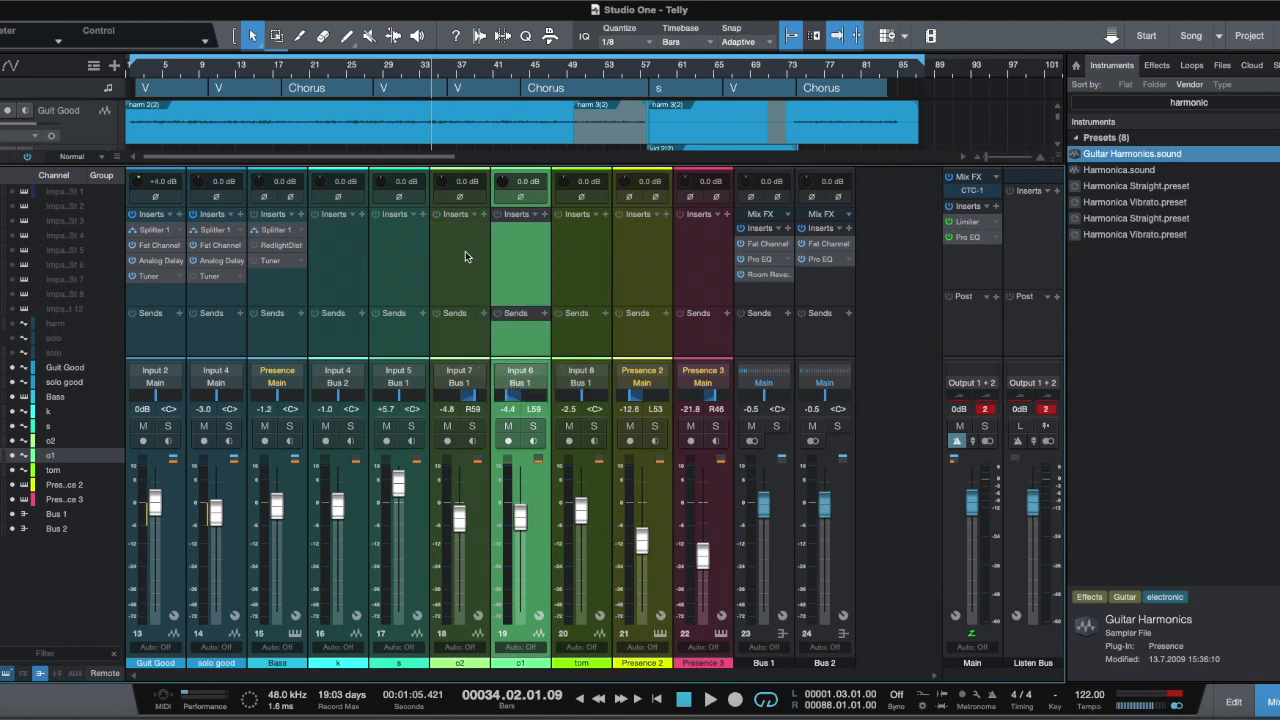
# Step: Show the effects in the browser and expand the PreSonus Analog Delay to view its presets
pyautogui.click(1156, 66)
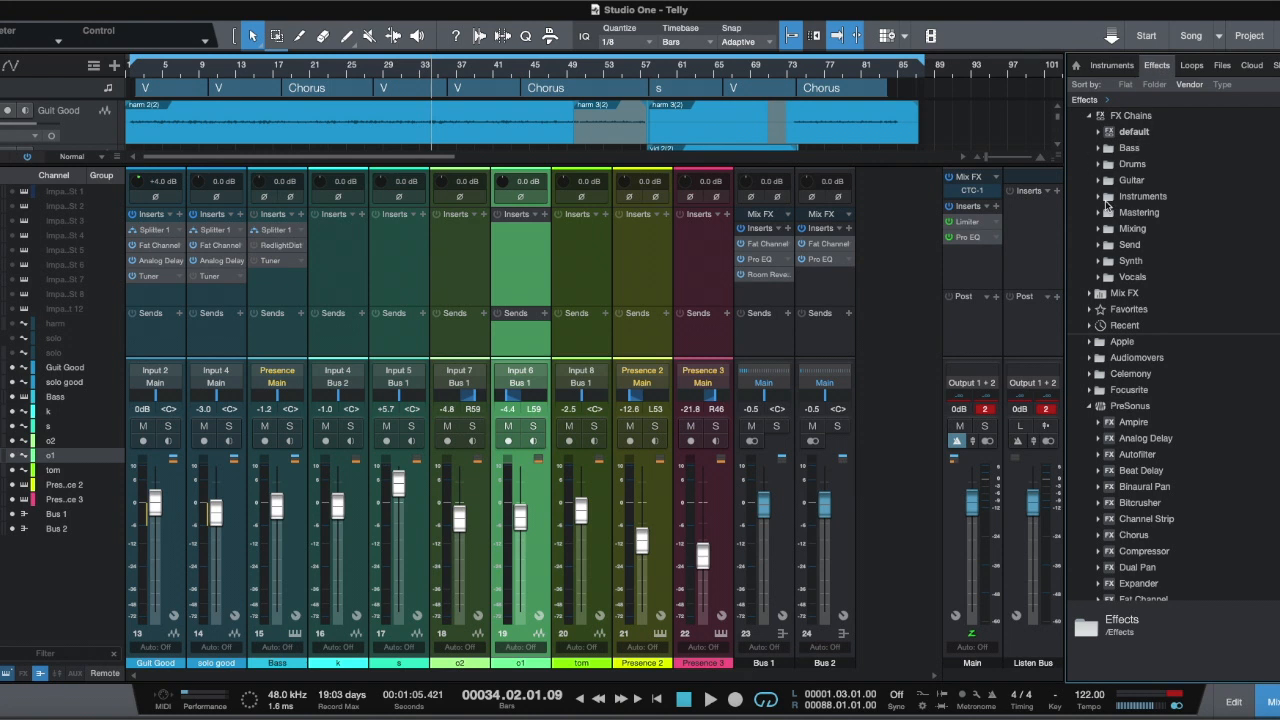
pyautogui.click(1140, 438)
pyautogui.moveTo(1140, 438); pyautogui.dragTo(1114, 452)
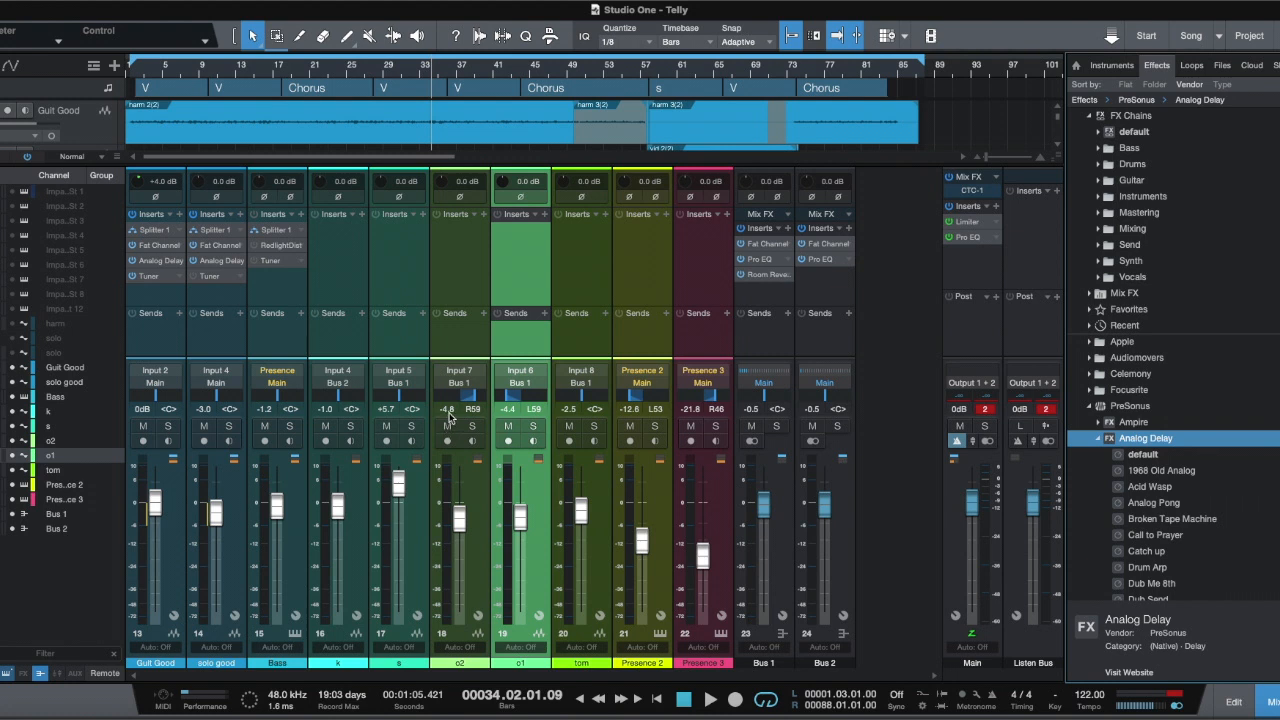
# Step: Review the console options, and briefly hide the console to view the full track arrangement
pyautogui.moveTo(468, 404)
pyautogui.click(0, 213)
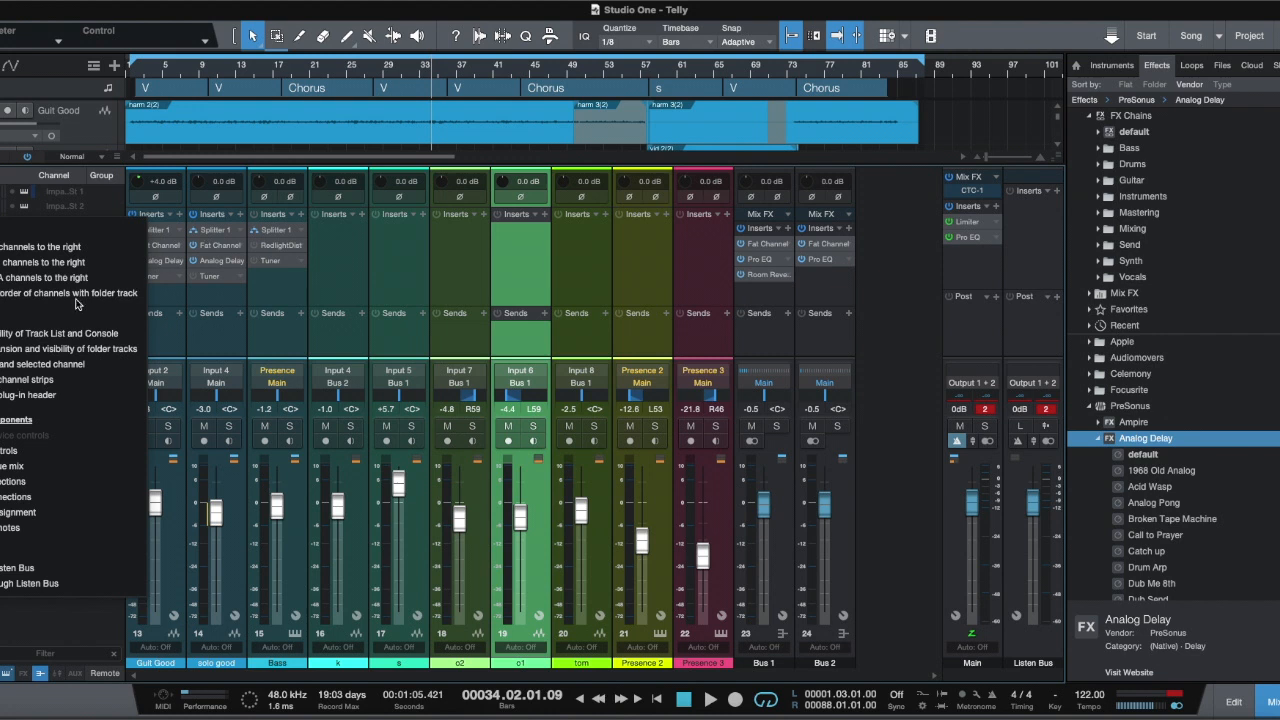
pyautogui.click(281, 303)
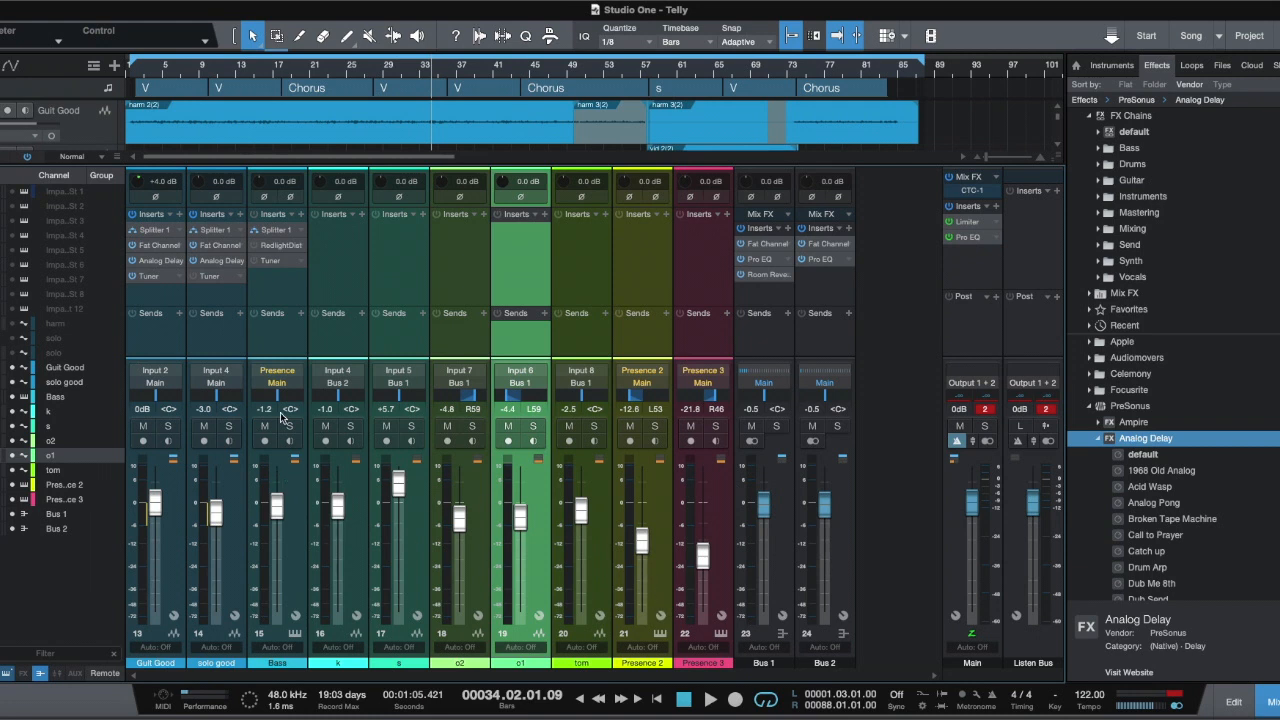
pyautogui.press('F3')
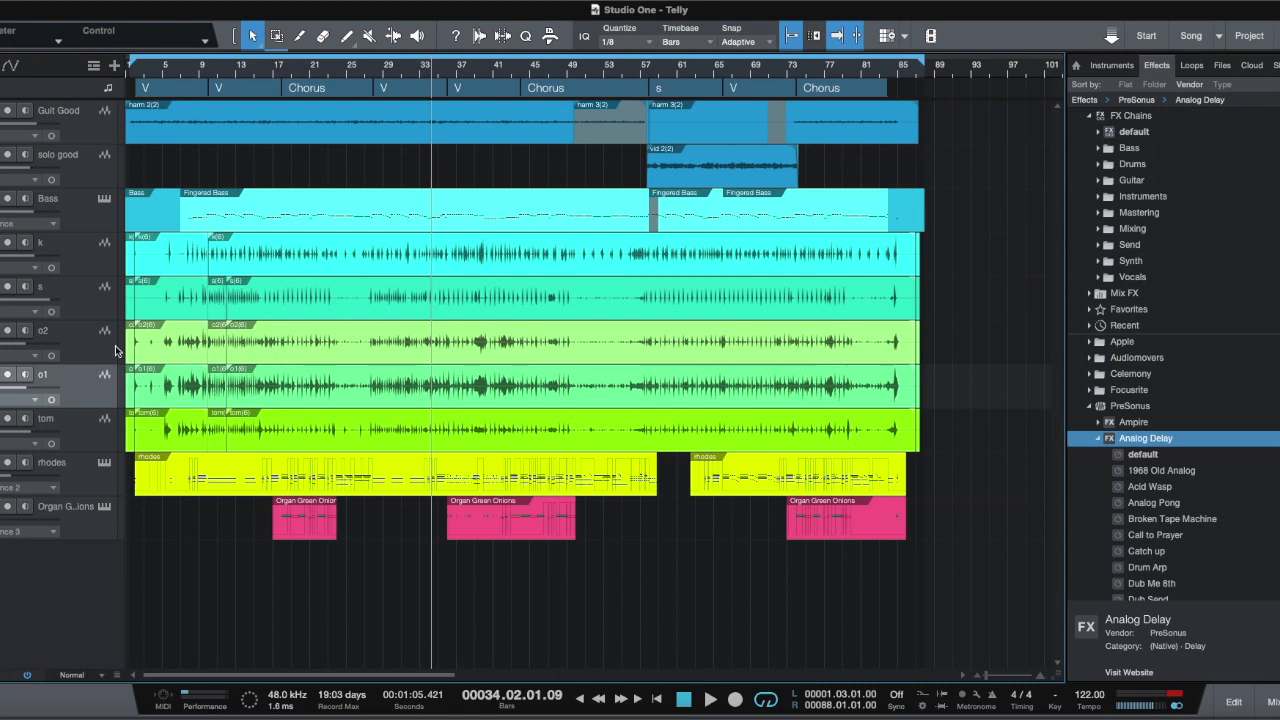
pyautogui.press('F3')
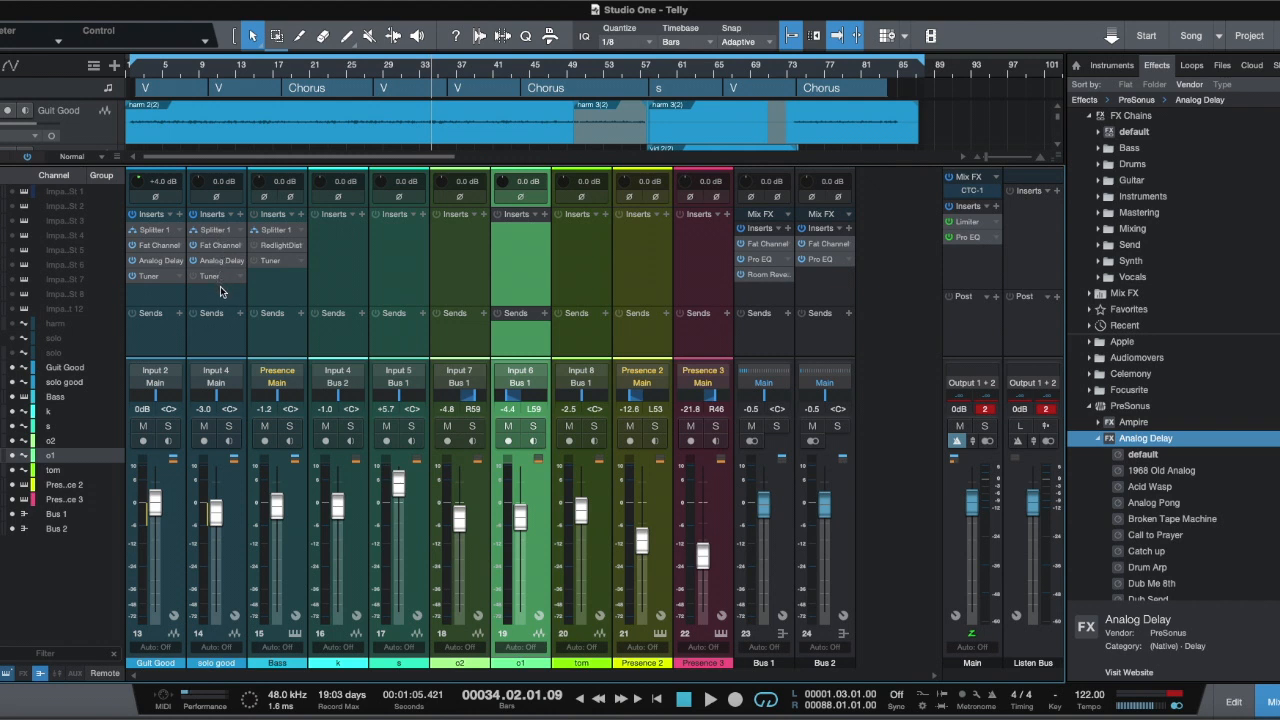
# Step: Inspect the Splitter on the solo good channel in its expanded strip view and routing editor, and collapse it again
pyautogui.click(238, 233)
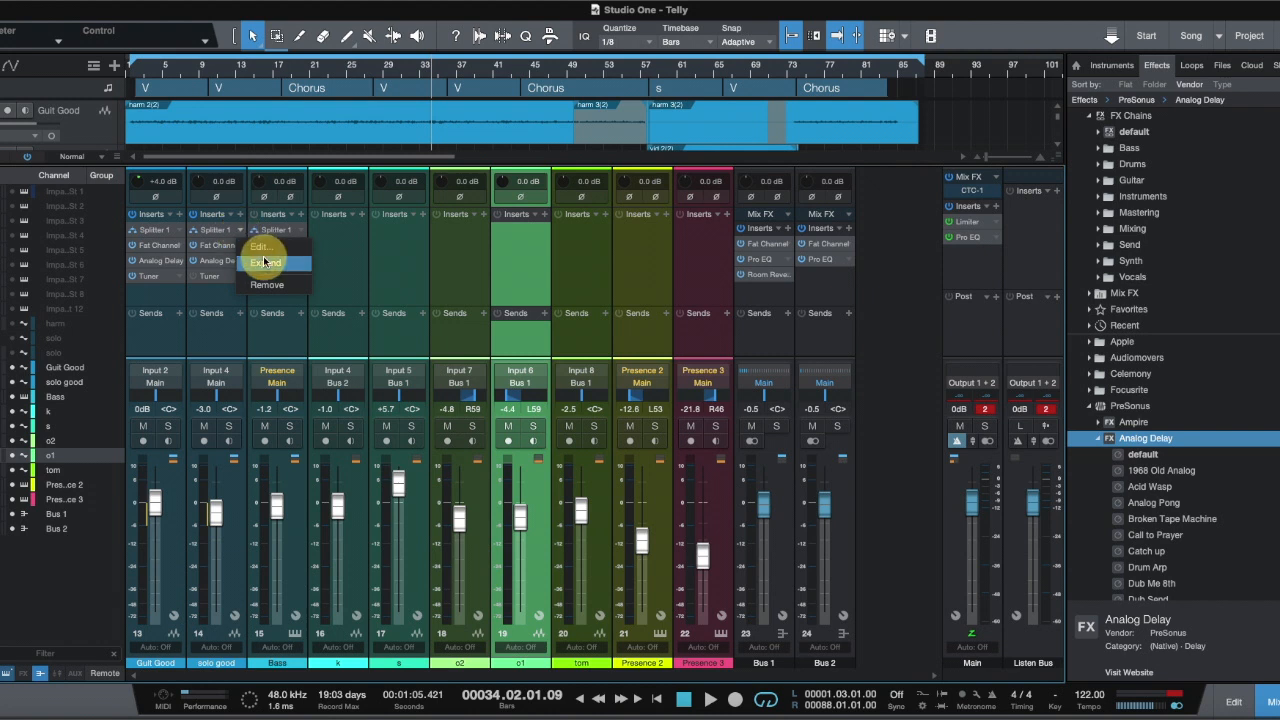
pyautogui.click(264, 262)
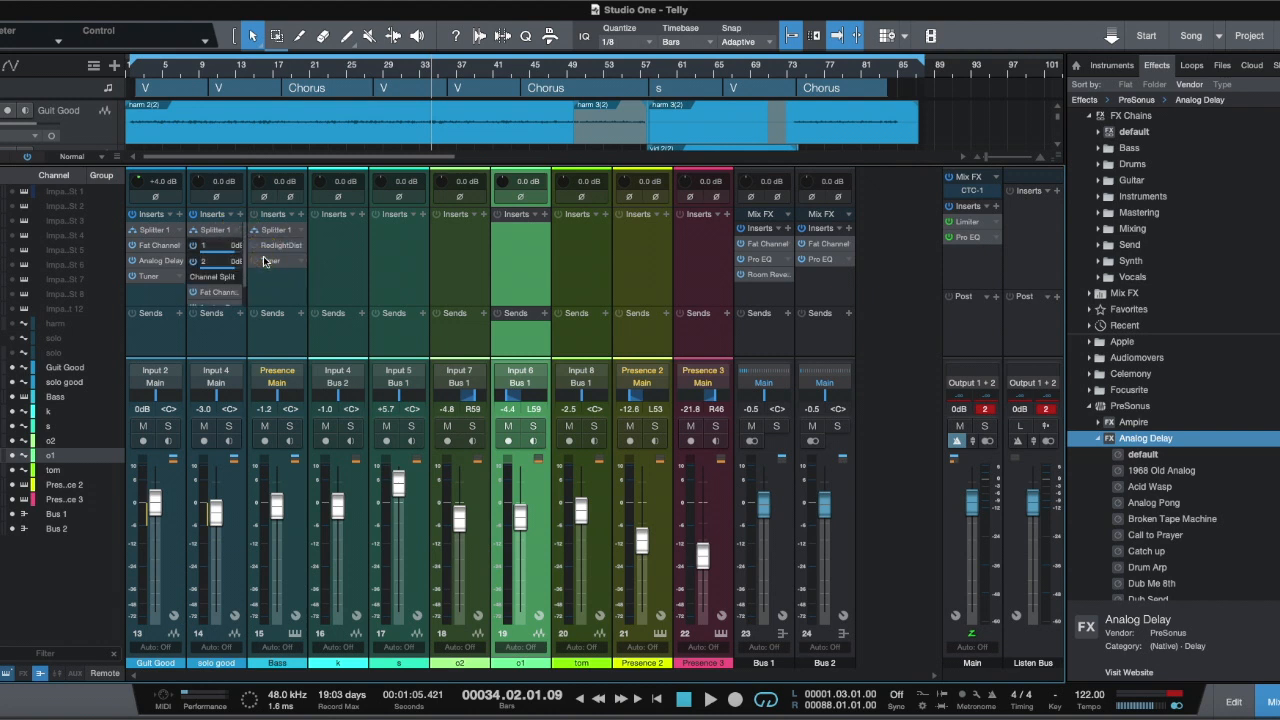
pyautogui.doubleClick(215, 232)
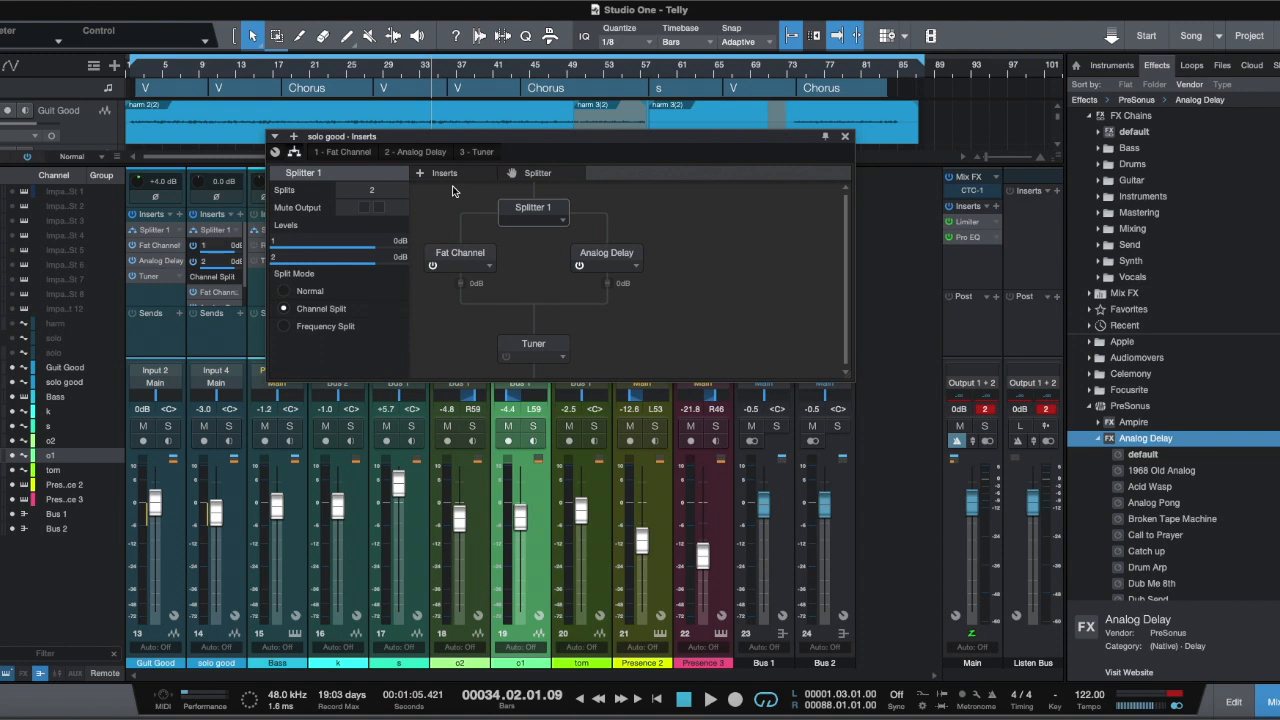
pyautogui.click(846, 136)
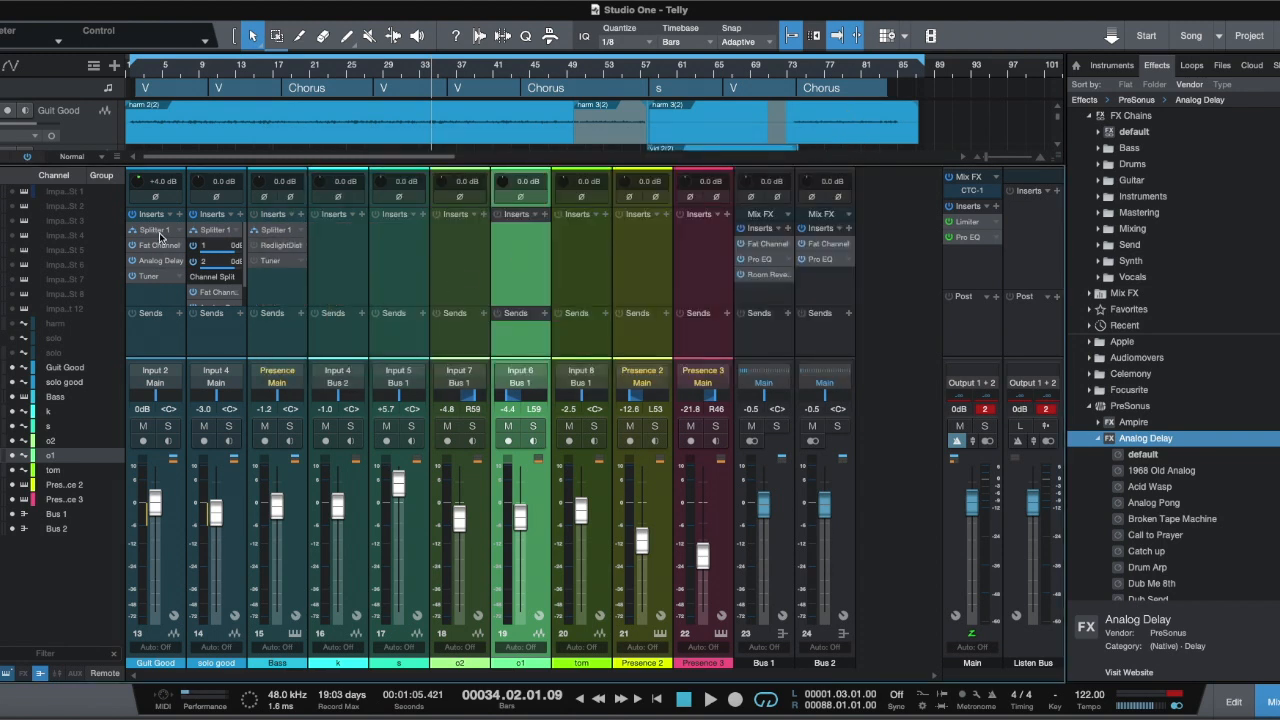
pyautogui.rightClick(232, 232)
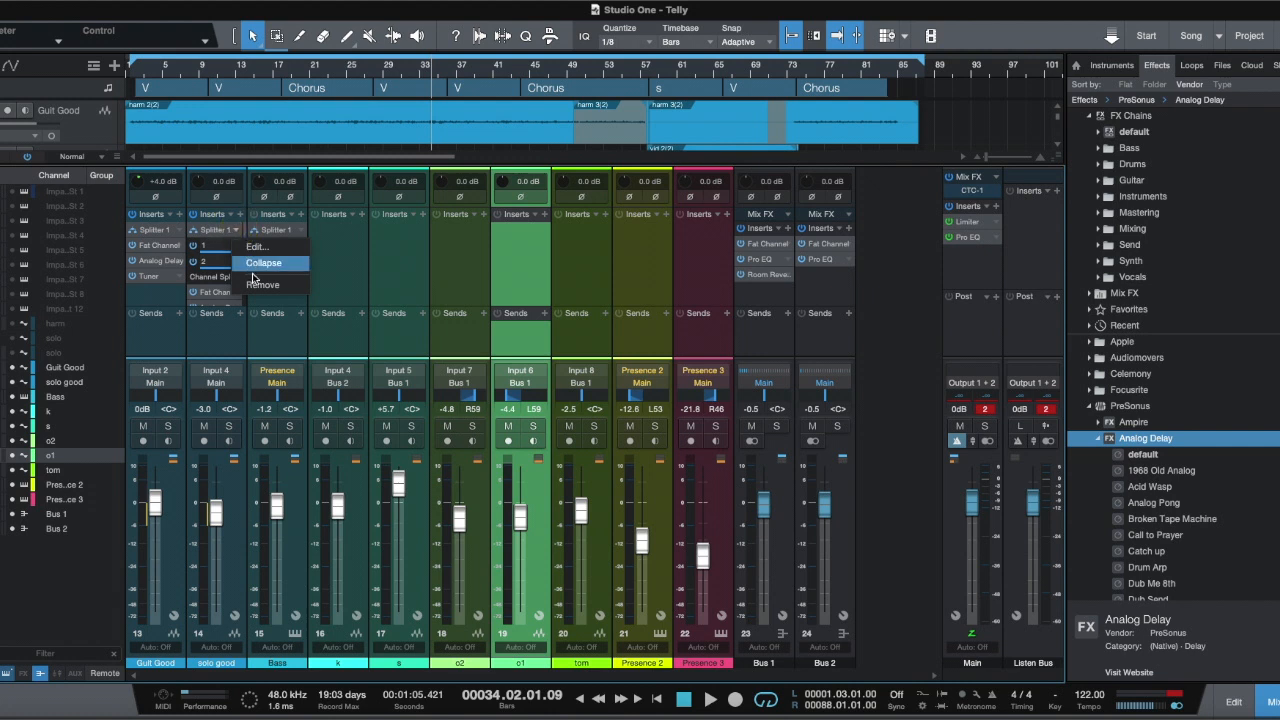
pyautogui.click(258, 264)
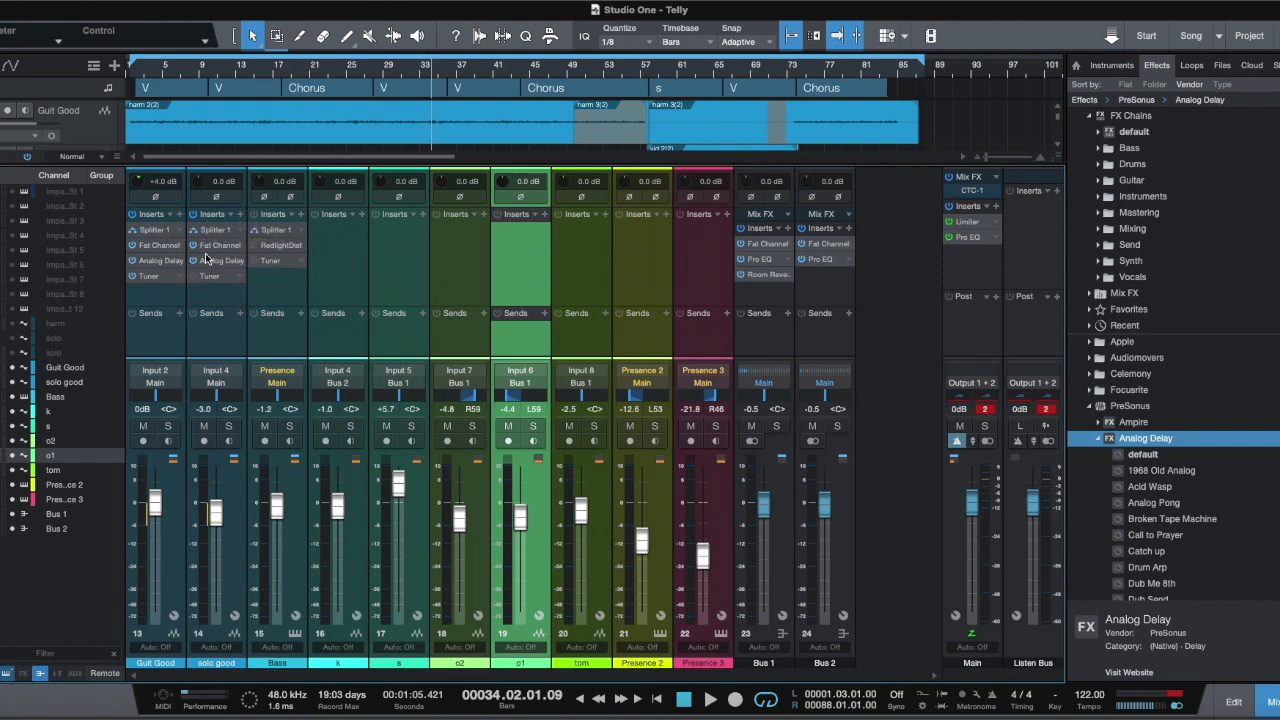
# Step: Play the song with the Guit Good channel soloed and compare its sound with Fat Channel off and on
pyautogui.press('space')
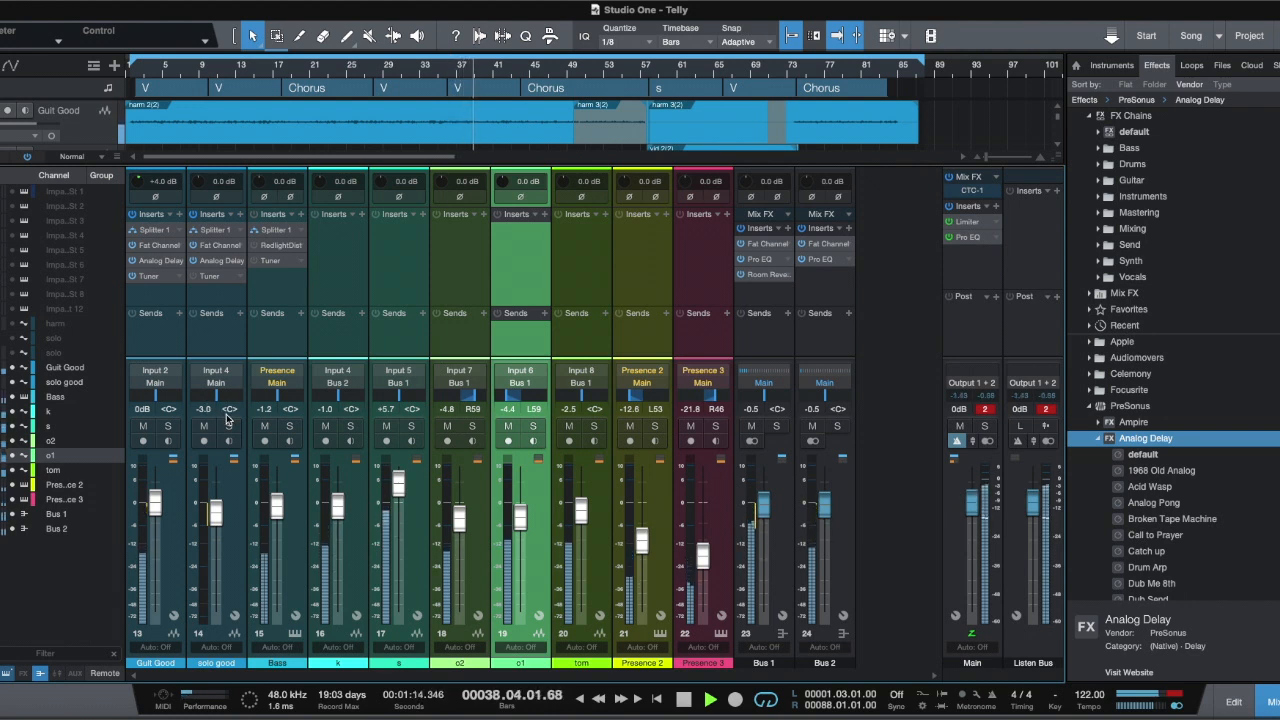
pyautogui.click(170, 427)
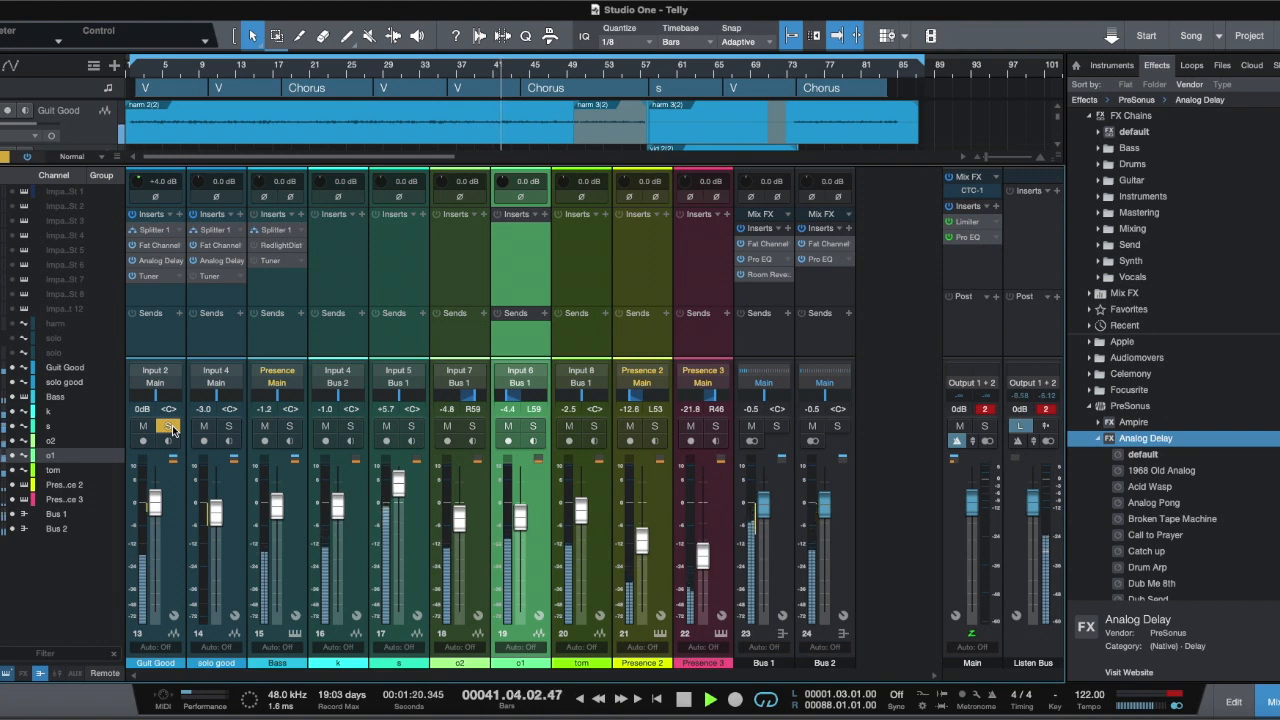
pyautogui.click(133, 245)
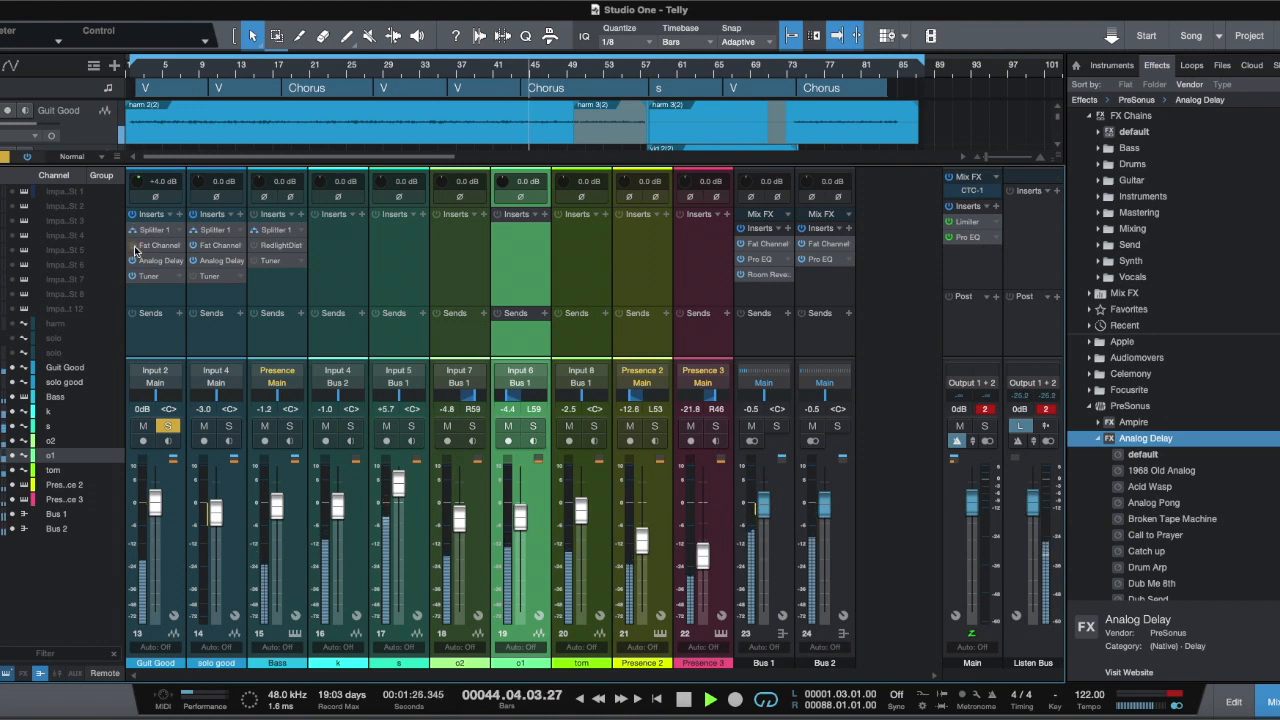
pyautogui.click(134, 245)
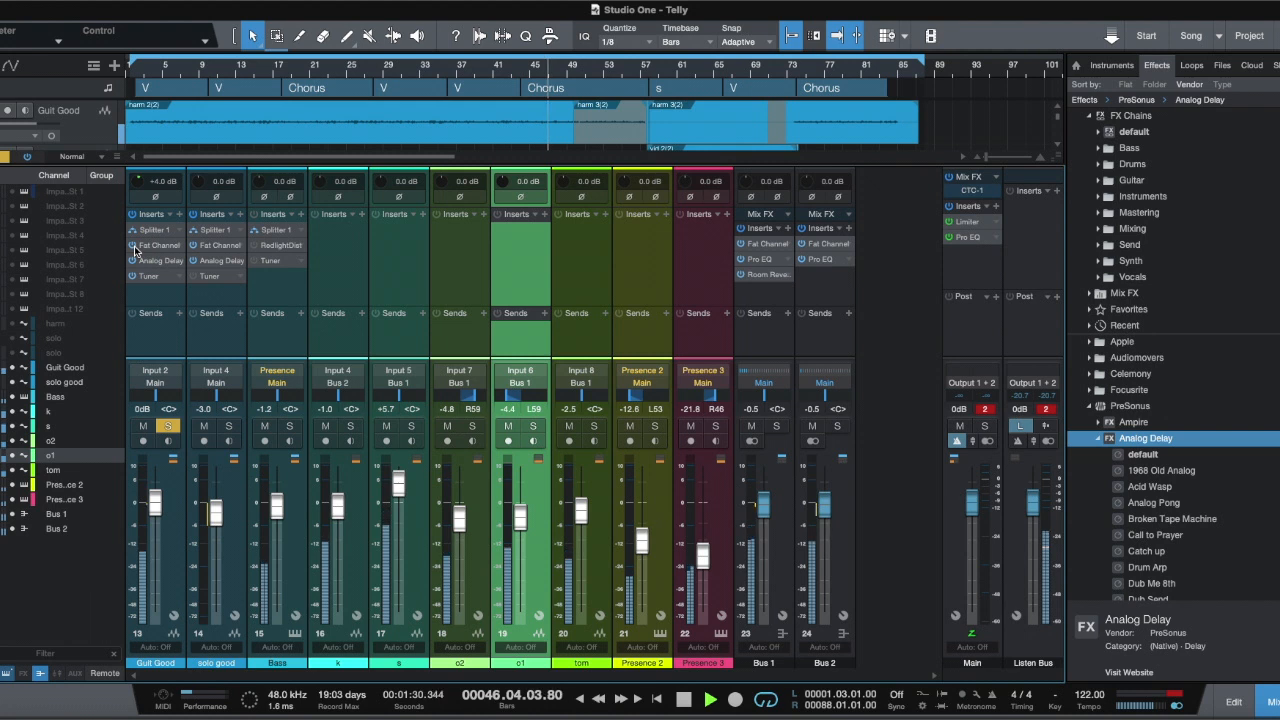
pyautogui.click(134, 245)
pyautogui.click(134, 246)
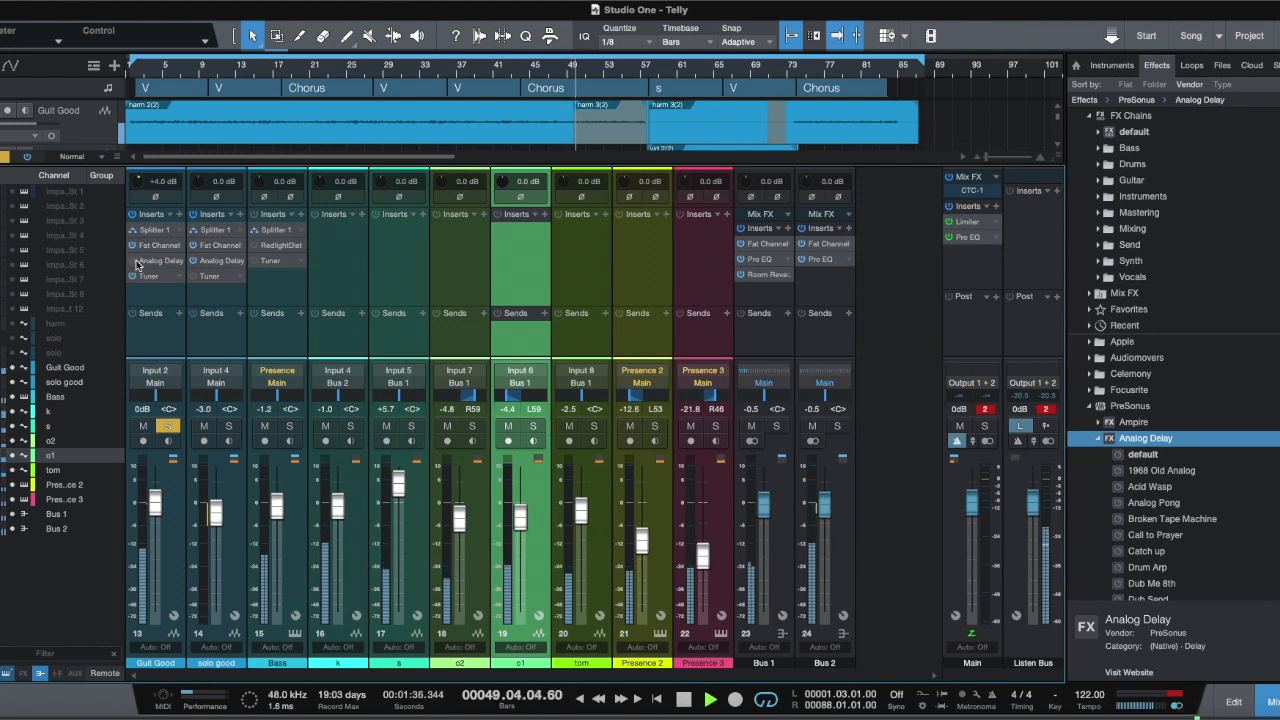
# Step: Compare Guit Good with its Analog Delay off and on, leave the delay on, and stop playback
pyautogui.click(136, 261)
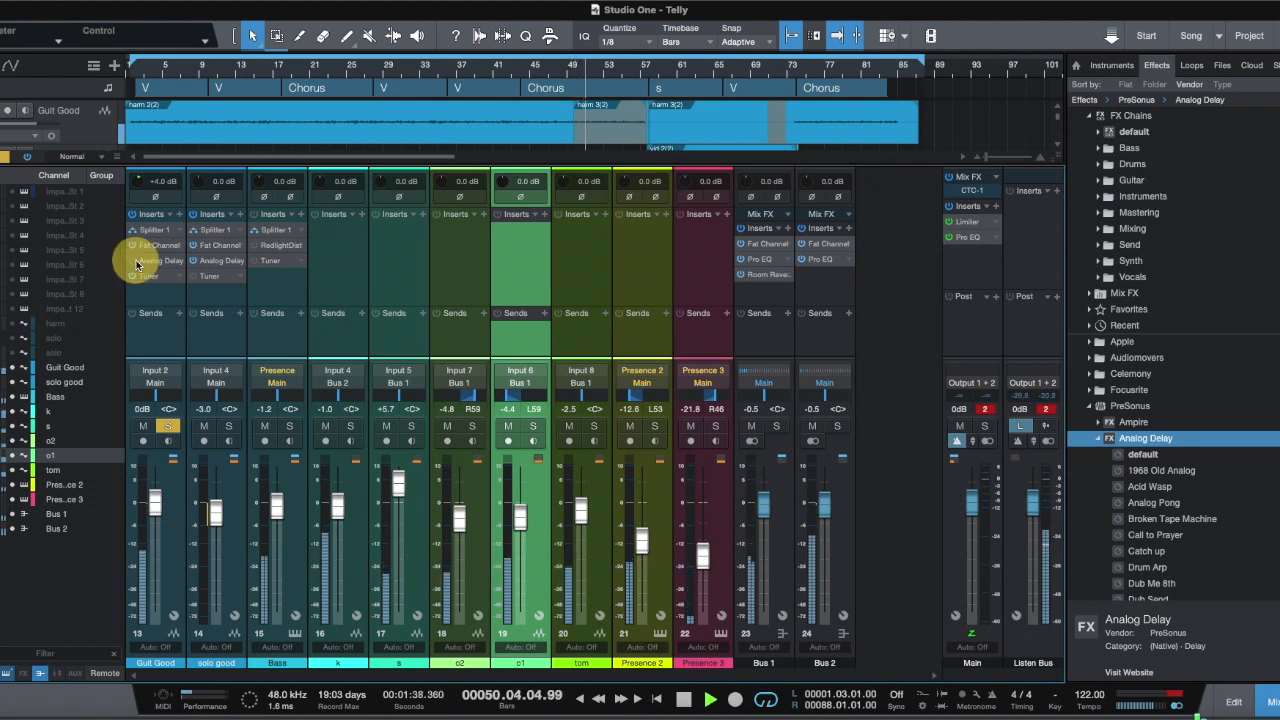
pyautogui.click(136, 261)
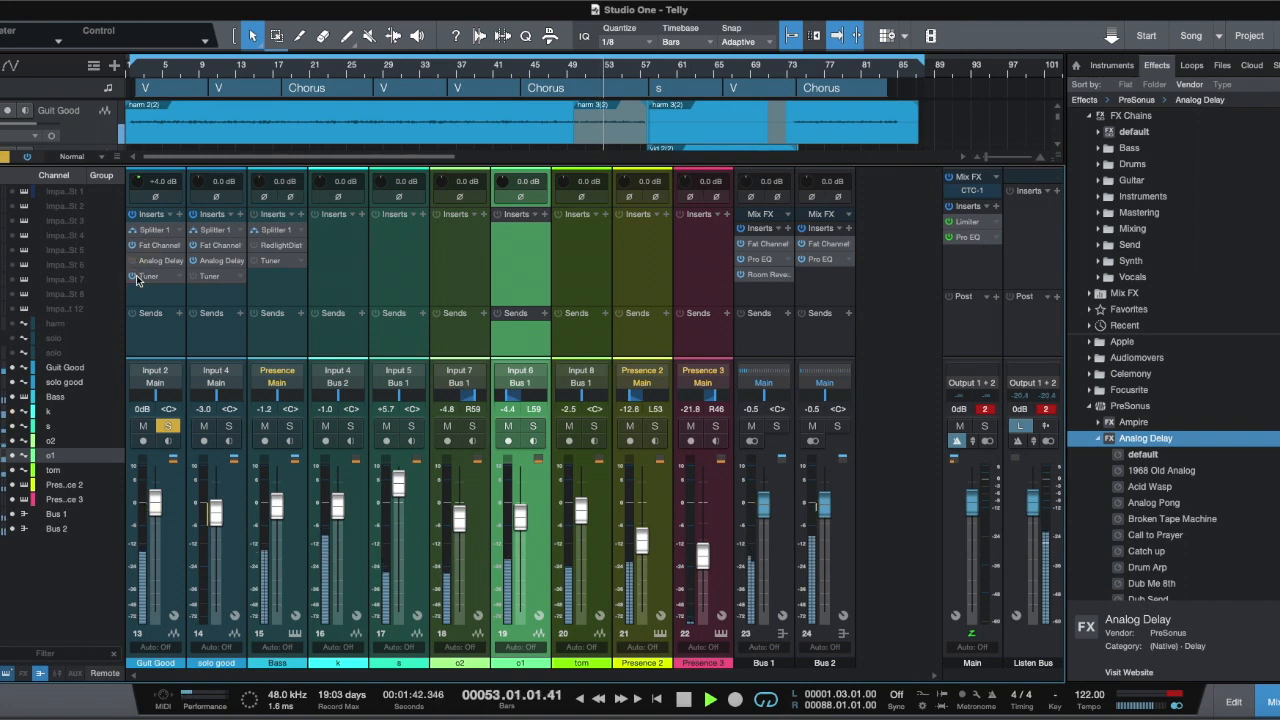
pyautogui.click(135, 260)
pyautogui.press('space')
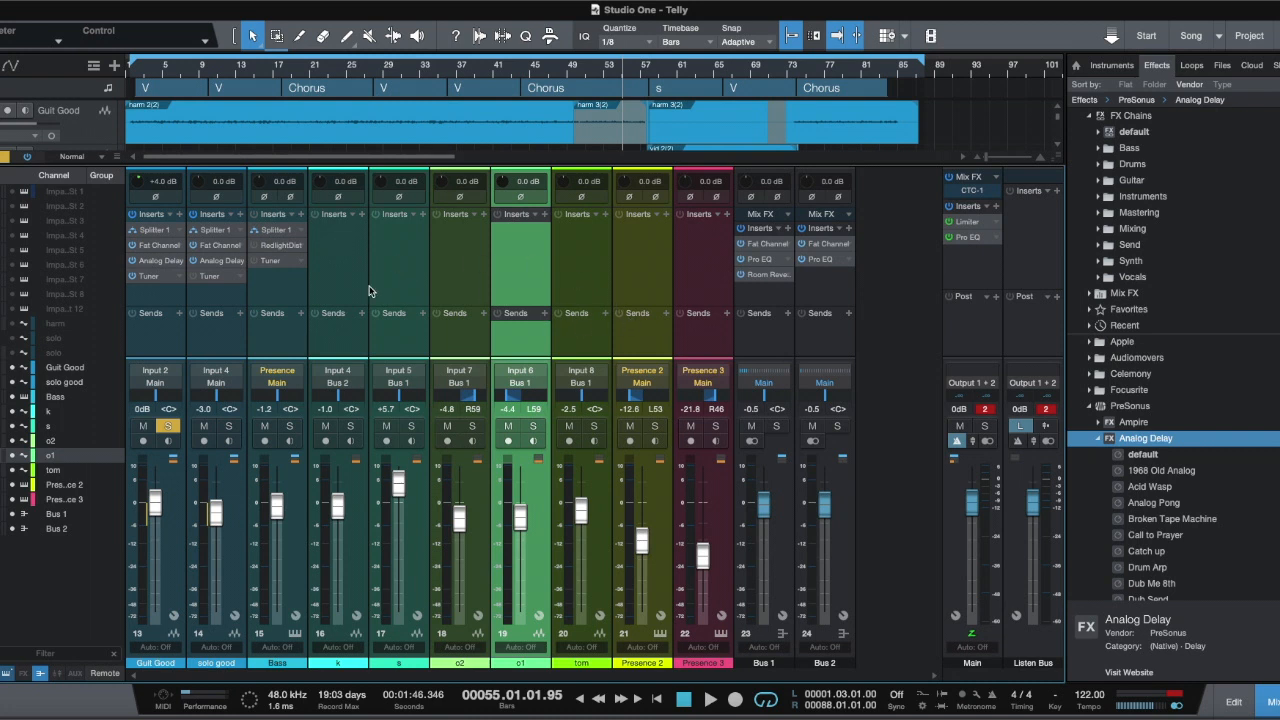
# Step: Select the channels k through tom together and review the commands available for them, such as adding a bus
pyautogui.click(339, 293)
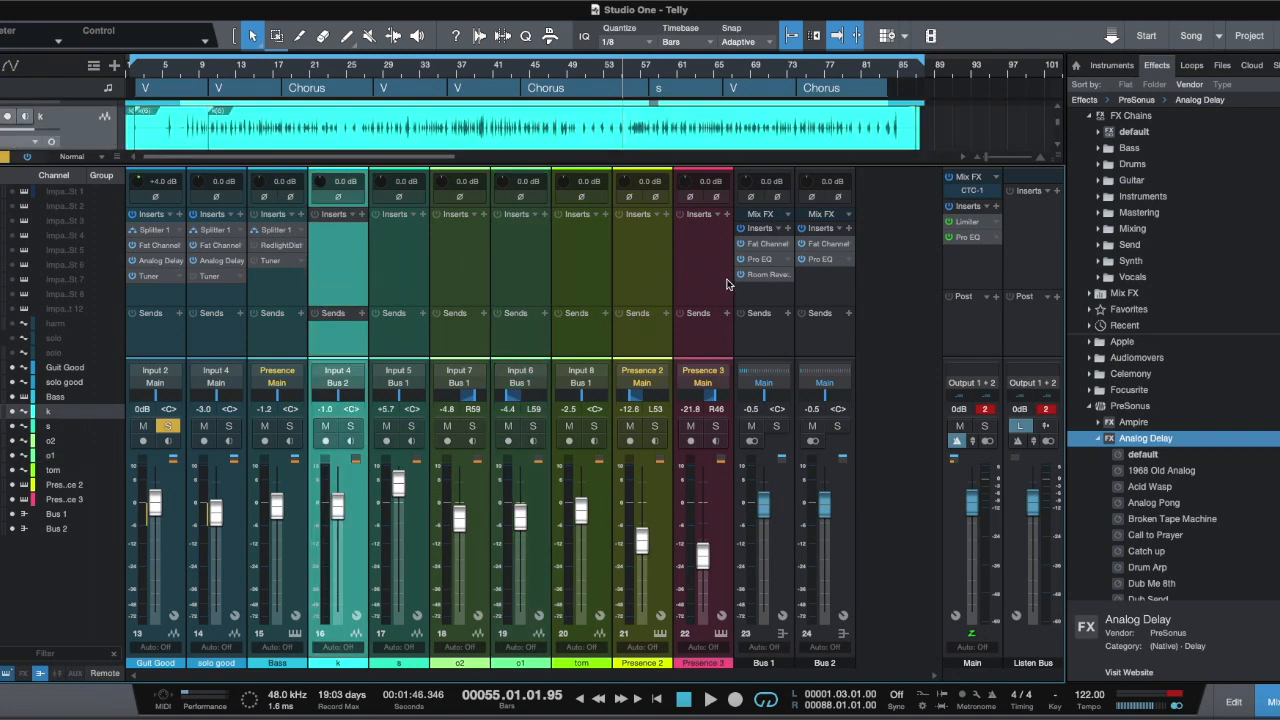
pyautogui.keyDown('shift'); pyautogui.click(633, 296); pyautogui.keyUp('shift')
pyautogui.keyDown('ctrl'); pyautogui.click(633, 297); pyautogui.keyUp('ctrl')
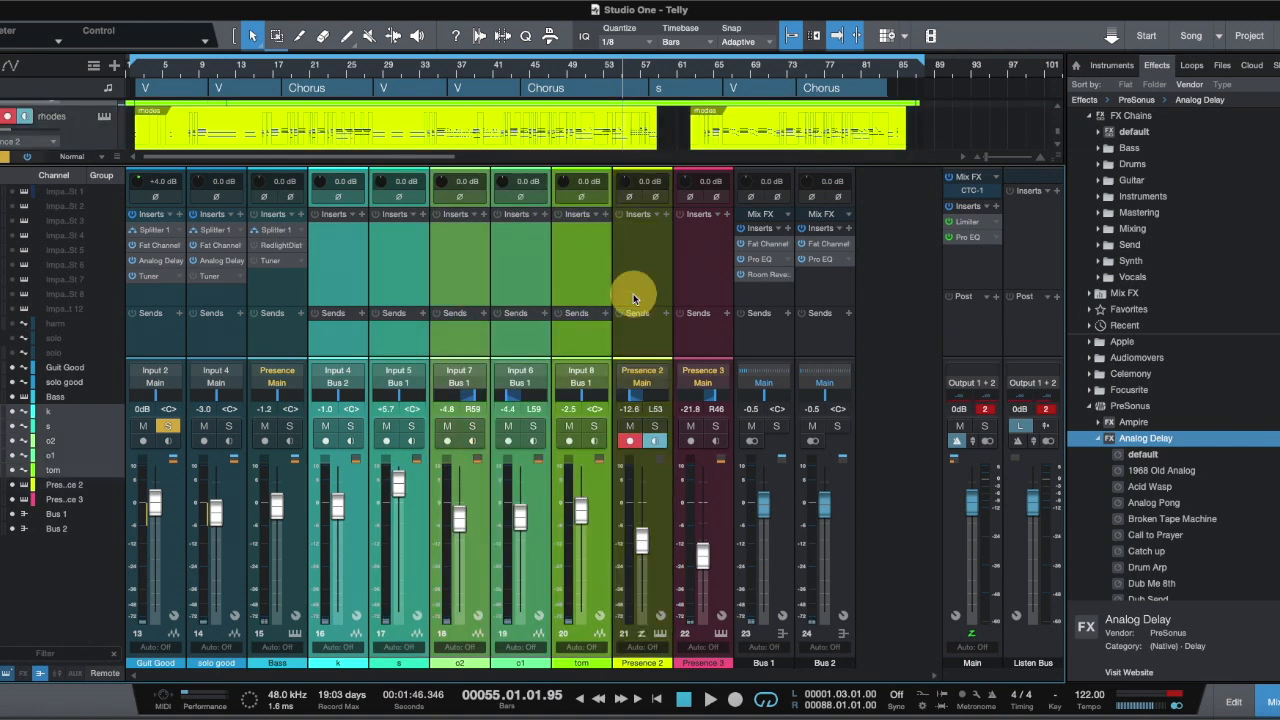
pyautogui.rightClick(570, 292)
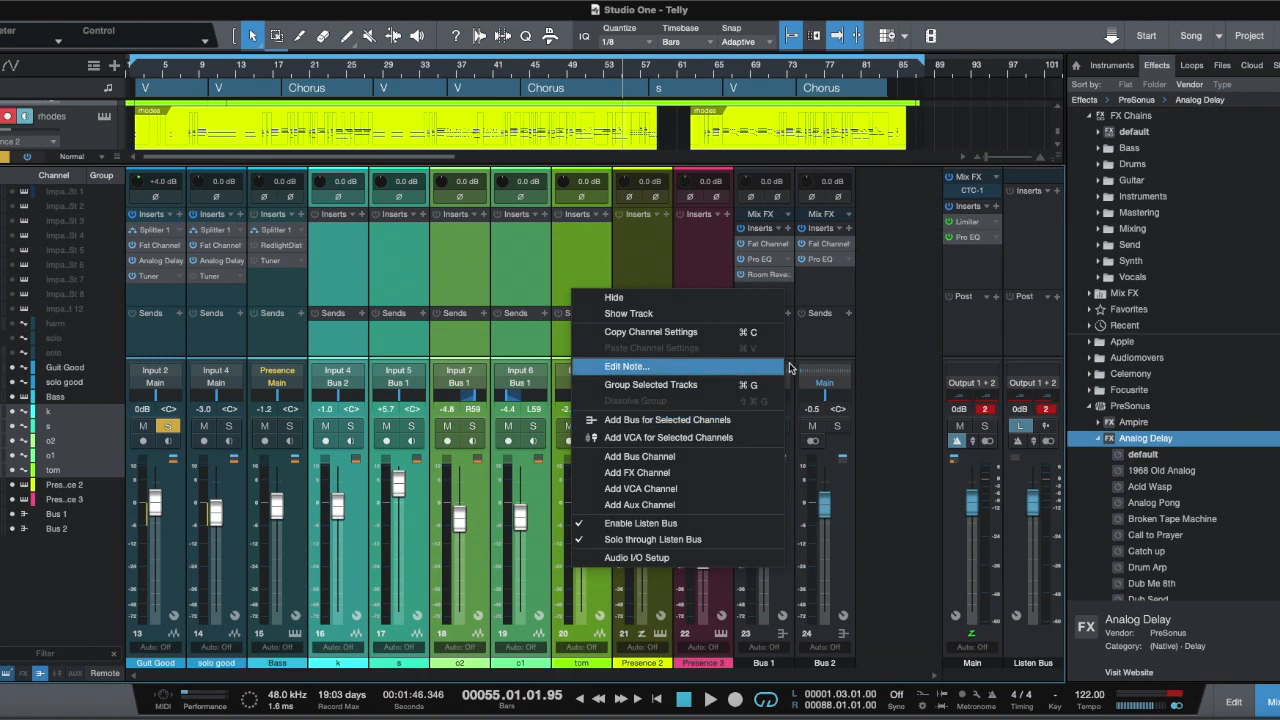
pyautogui.click(915, 340)
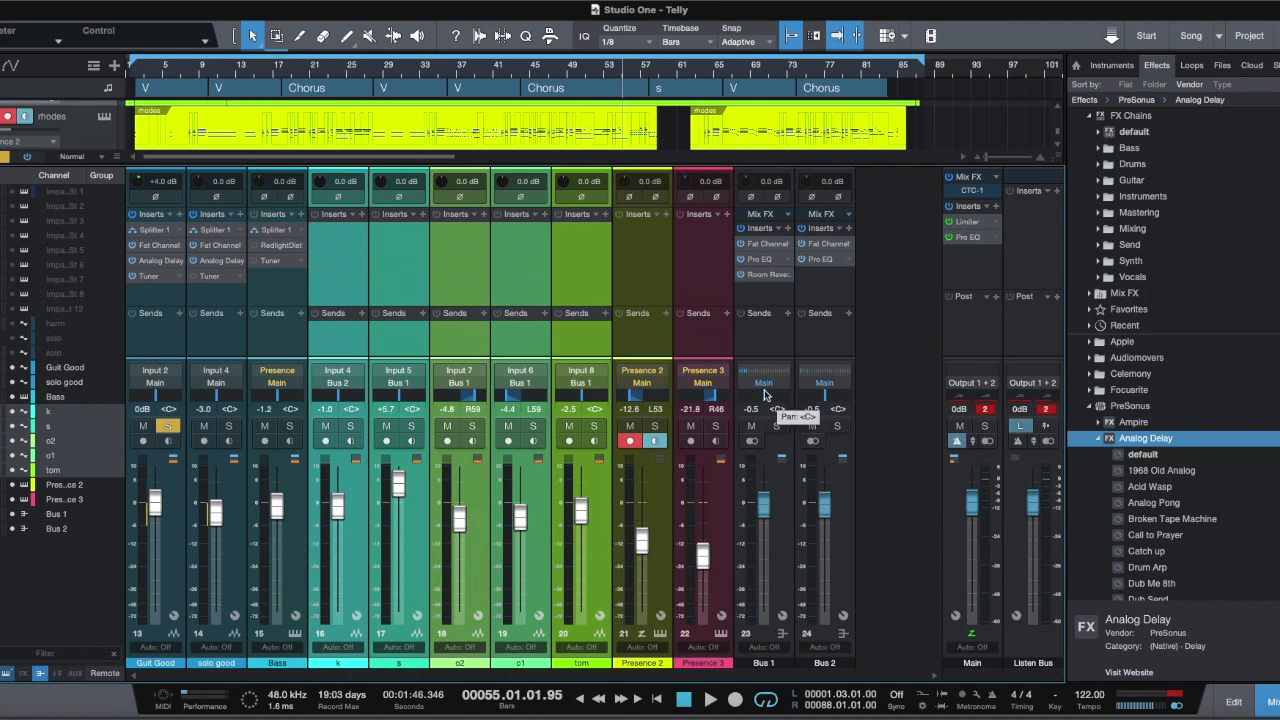
# Step: Resume playback, unsolo the Guit Good channel, and solo Bus 1 to hear it alone
pyautogui.press('space')
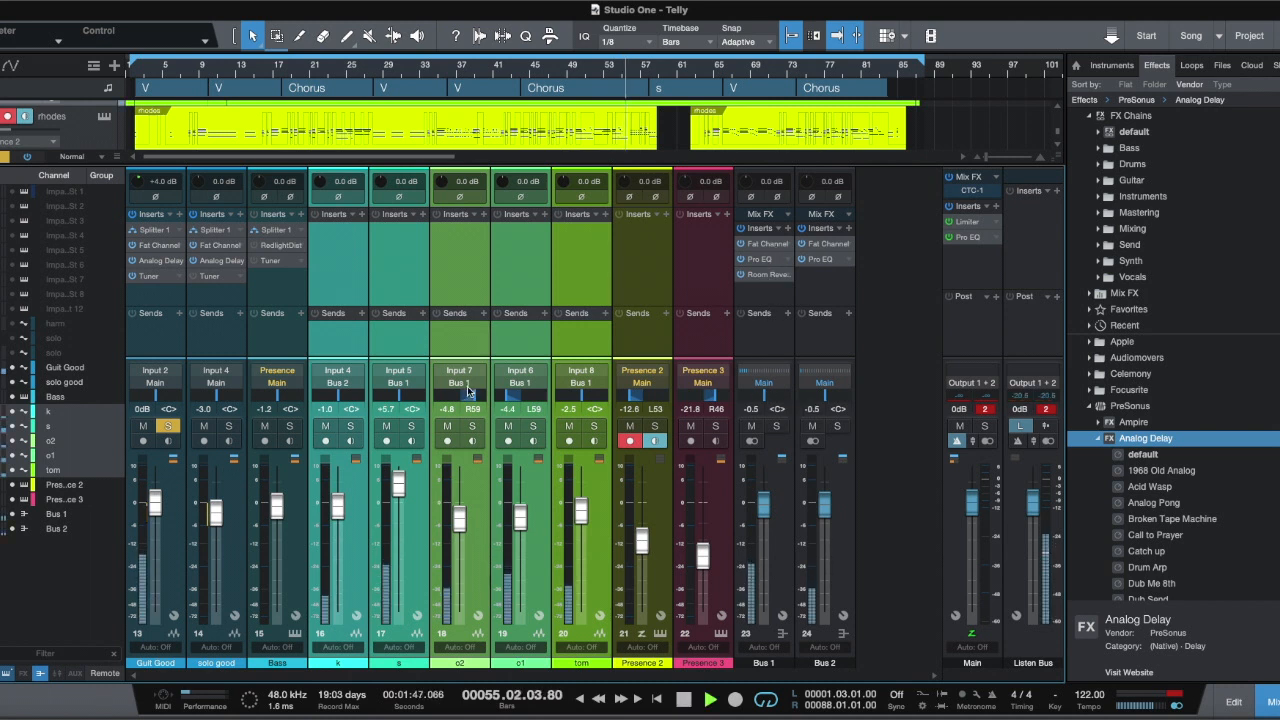
pyautogui.click(167, 427)
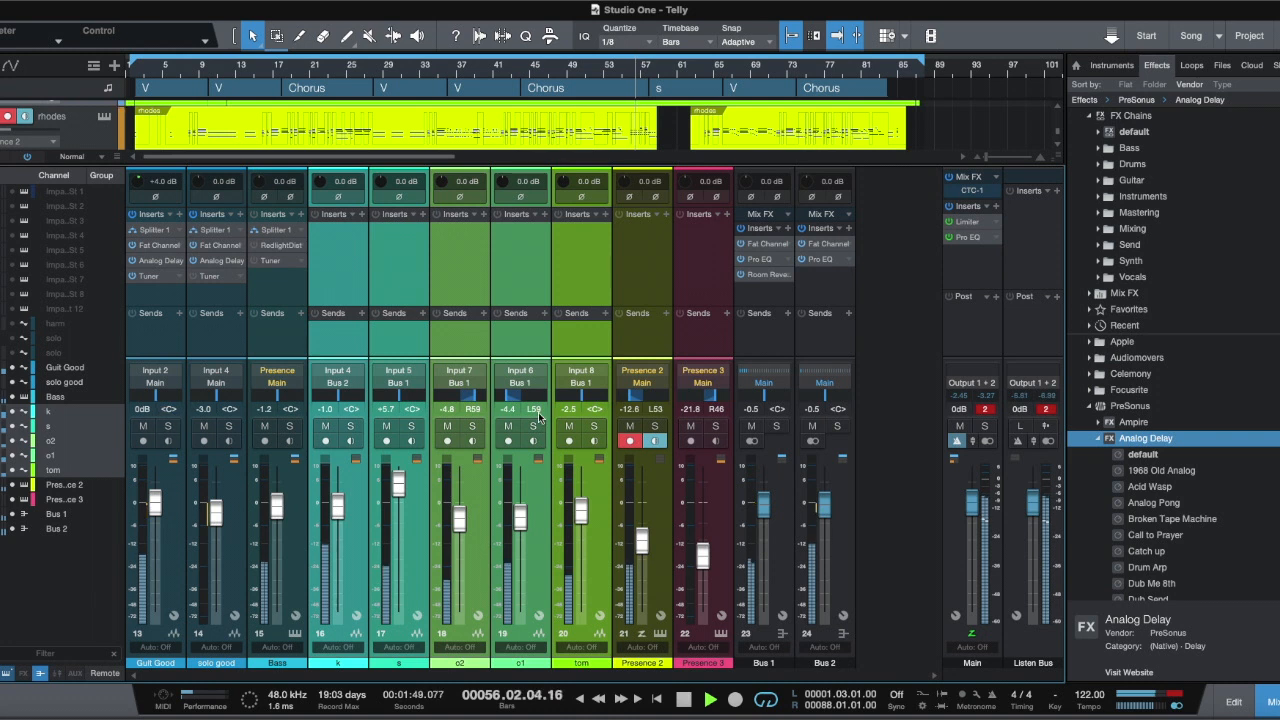
pyautogui.click(776, 427)
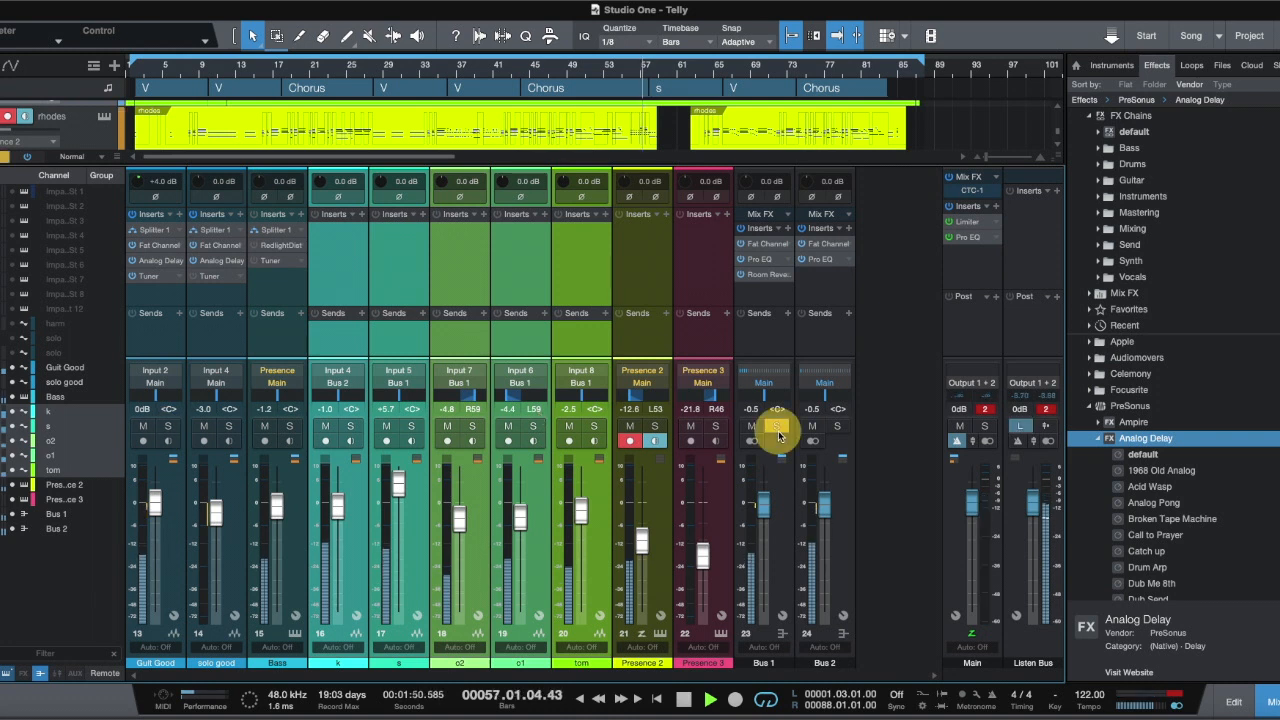
# Step: Solo Bus 2 alongside Bus 1 and compare Bus 1 with its Fat Channel, Pro EQ and room reverb each off and on
pyautogui.click(837, 428)
pyautogui.click(837, 428)
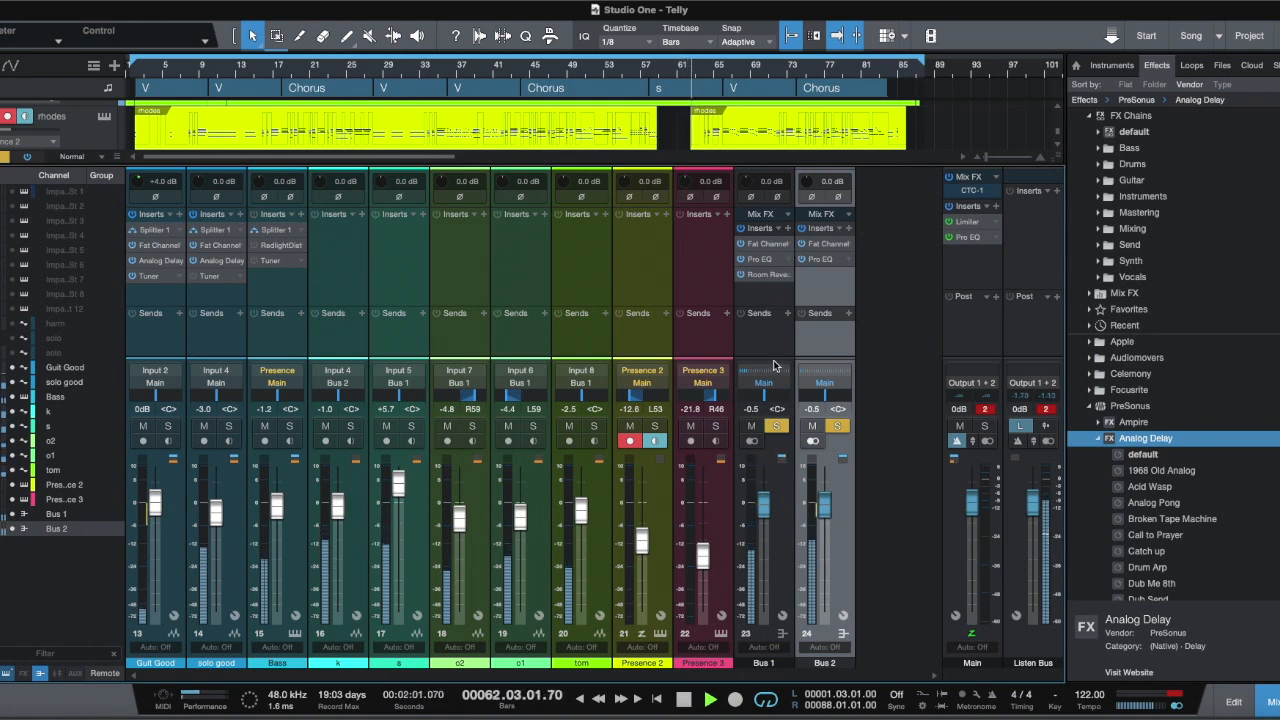
pyautogui.click(742, 245)
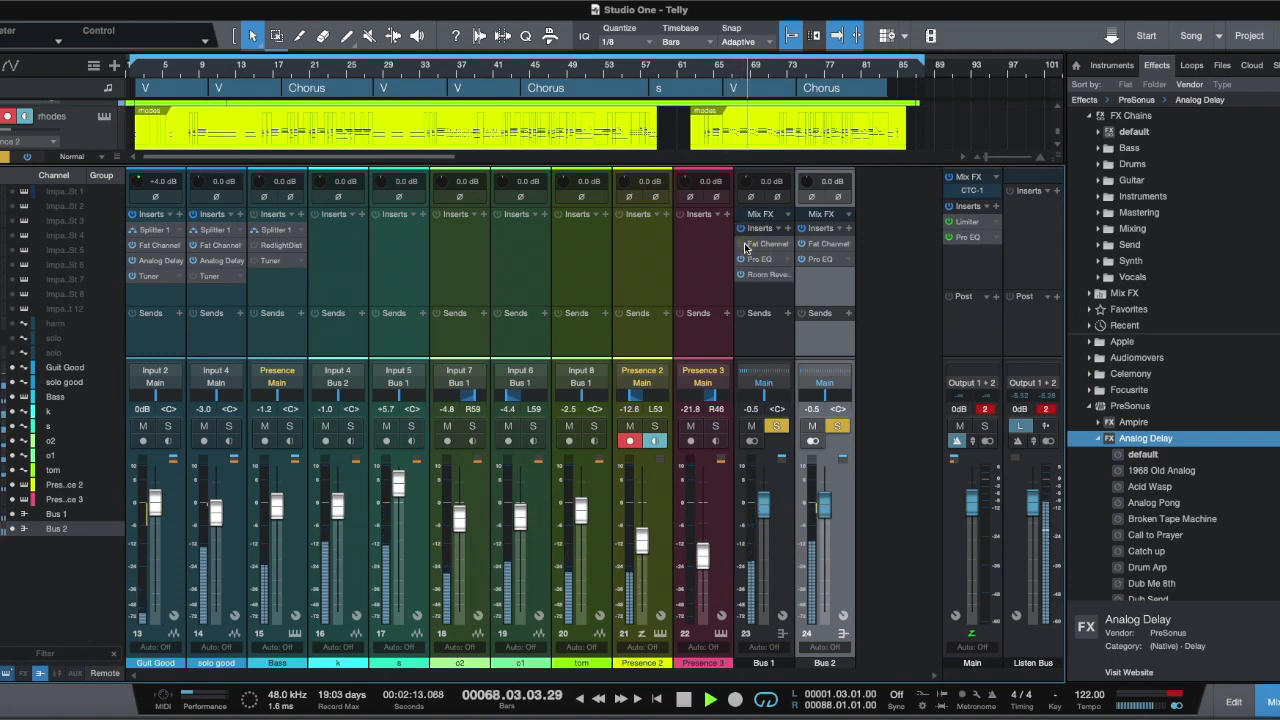
pyautogui.click(743, 245)
pyautogui.click(743, 260)
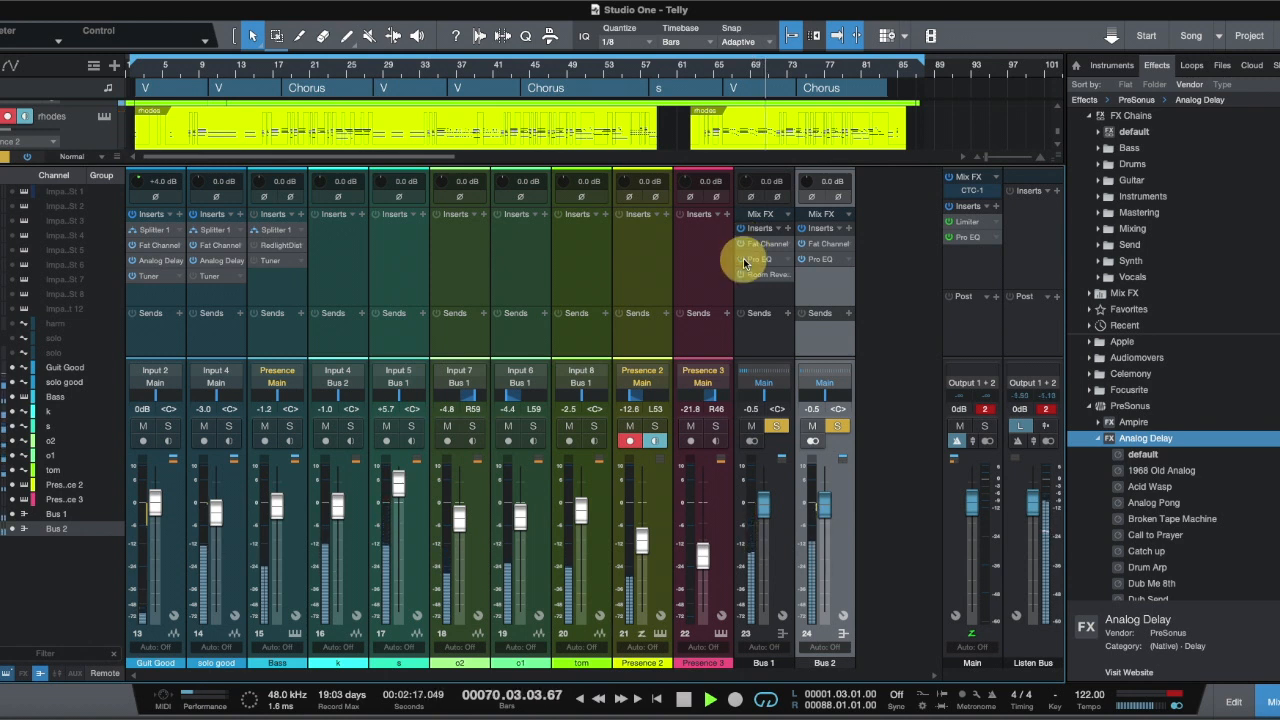
pyautogui.click(743, 260)
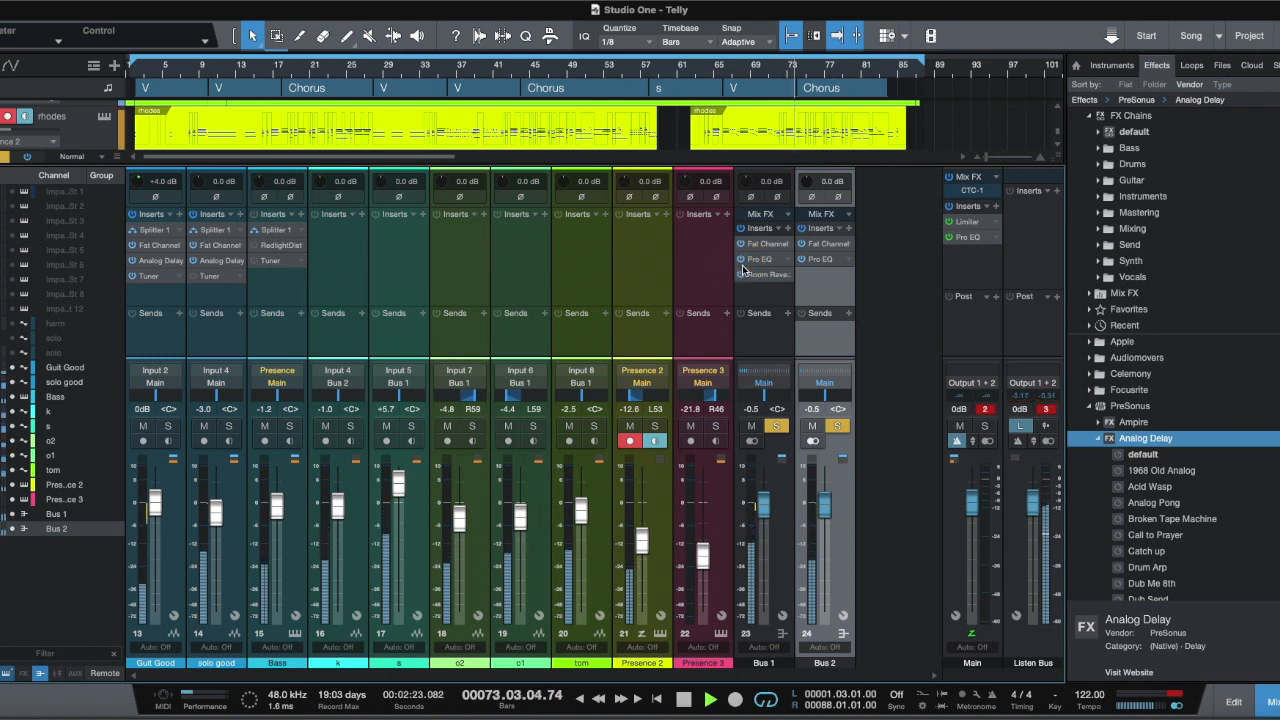
pyautogui.click(742, 276)
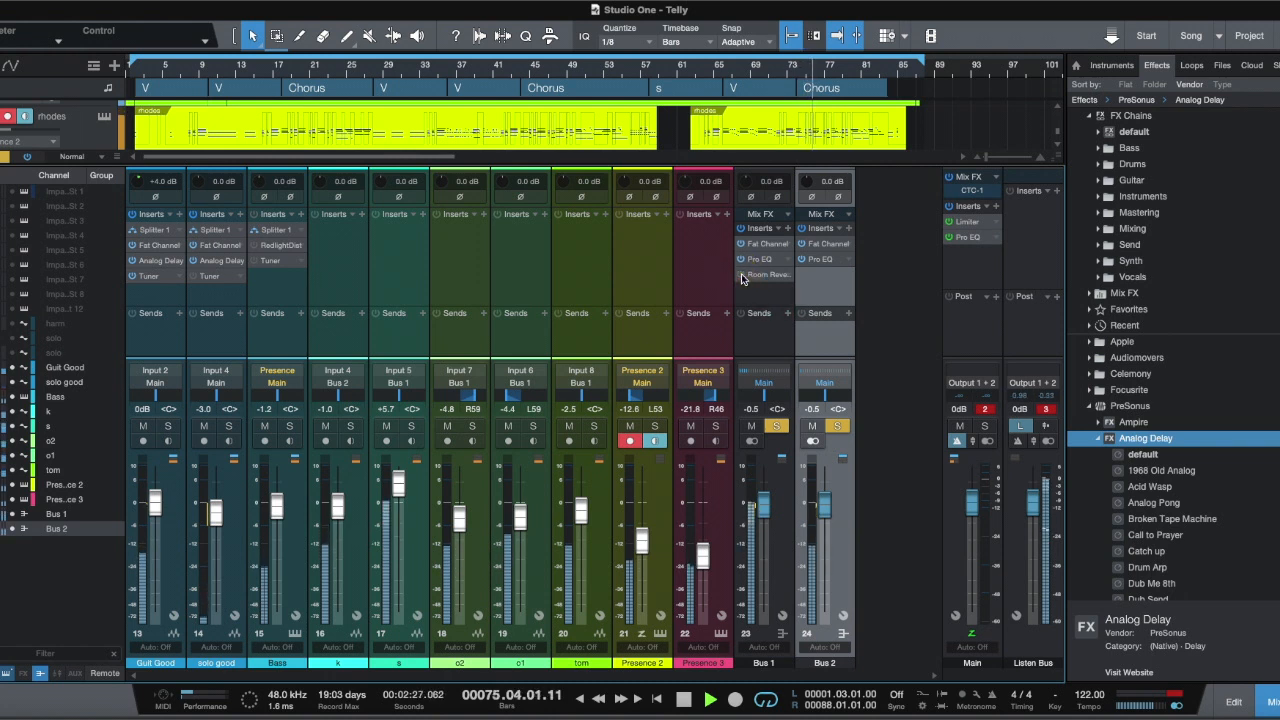
pyautogui.click(742, 277)
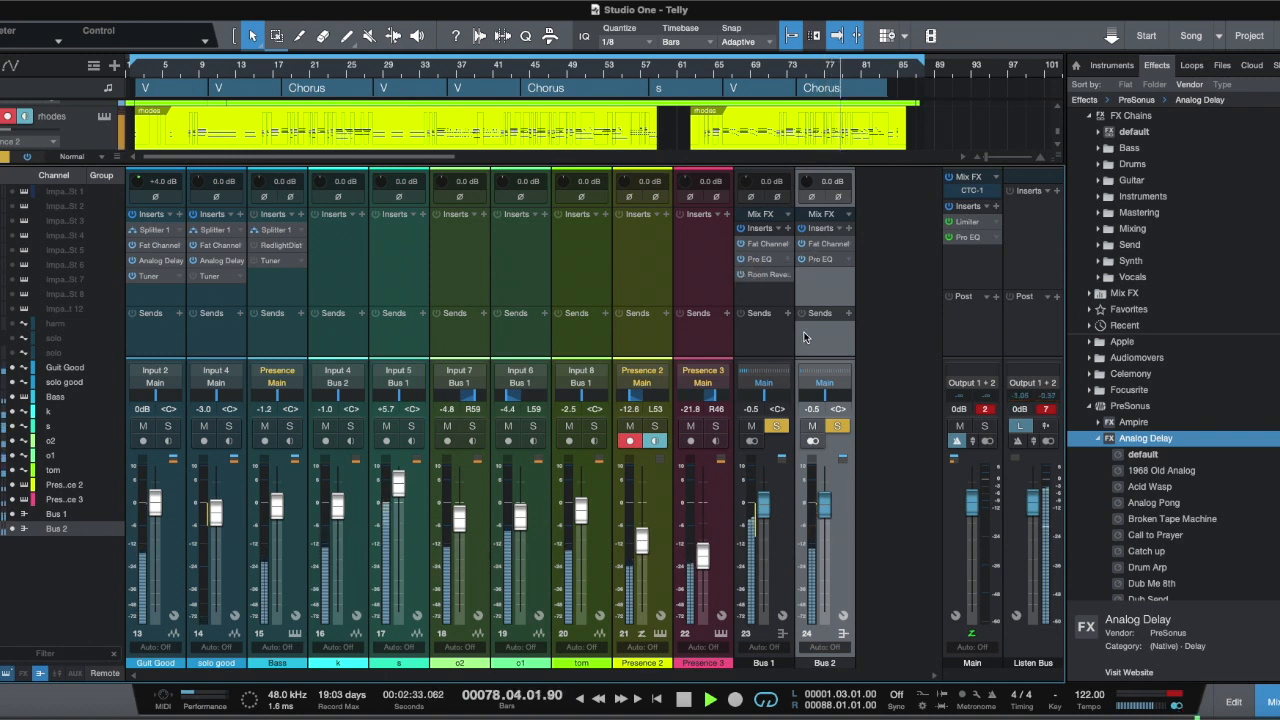
# Step: Unsolo Bus 1, compare Bus 2 with its Fat Channel and Pro EQ each off and on, and clear the Bus 2 solo
pyautogui.click(778, 427)
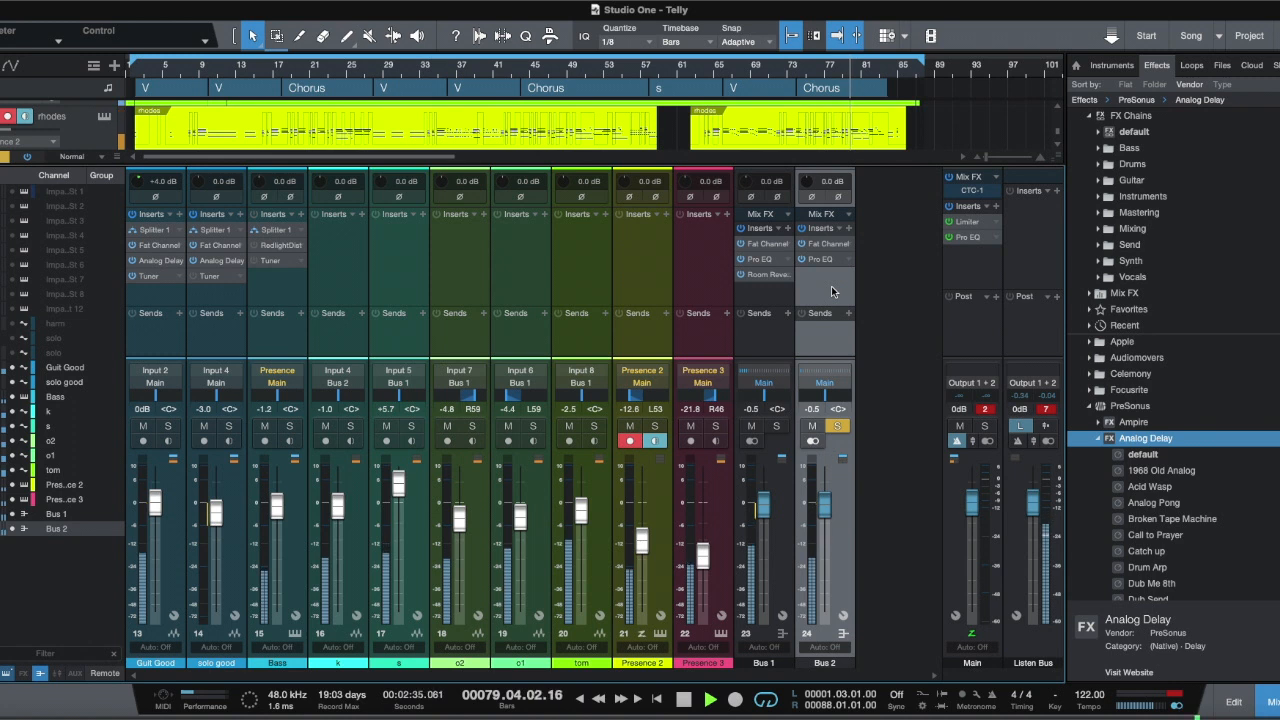
pyautogui.click(805, 245)
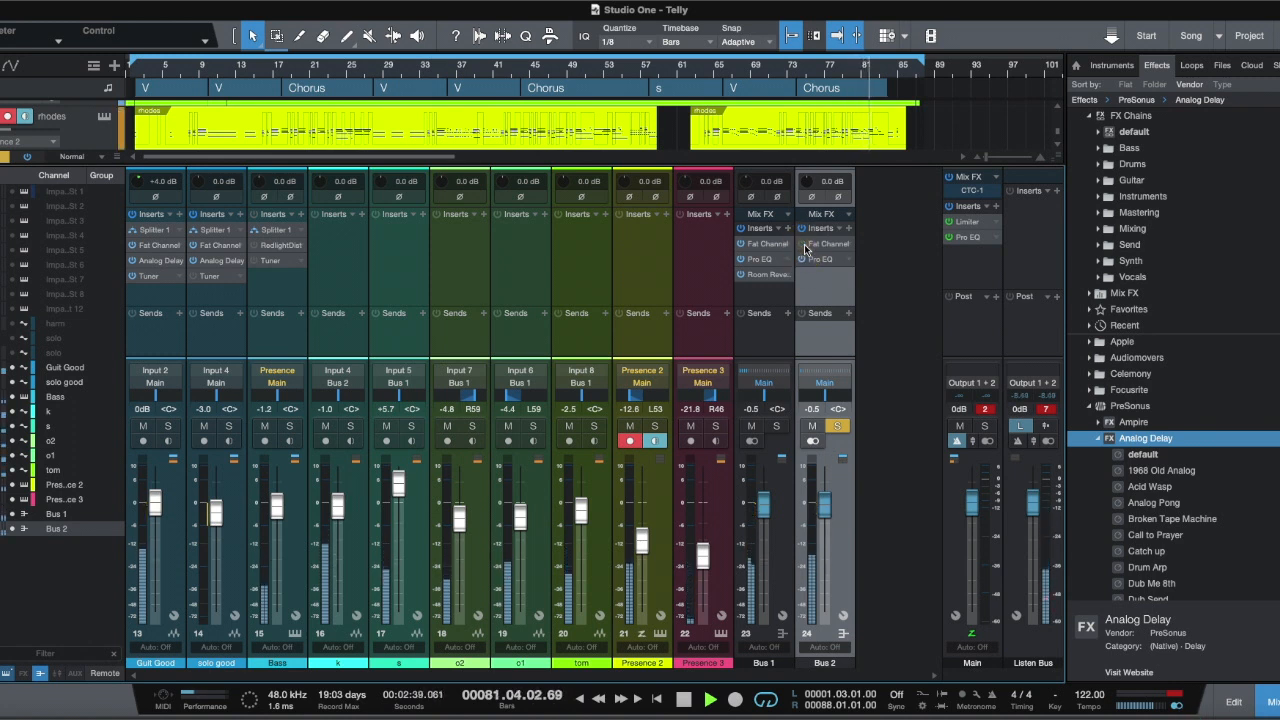
pyautogui.click(806, 249)
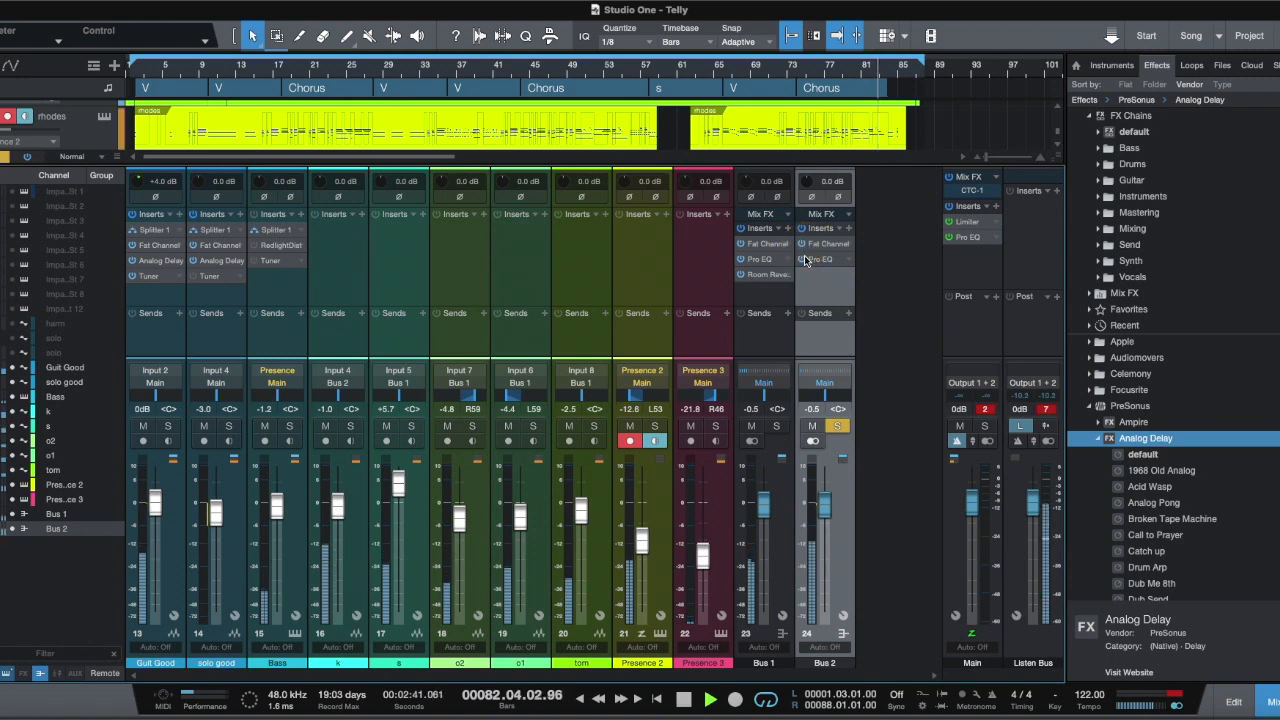
pyautogui.click(806, 262)
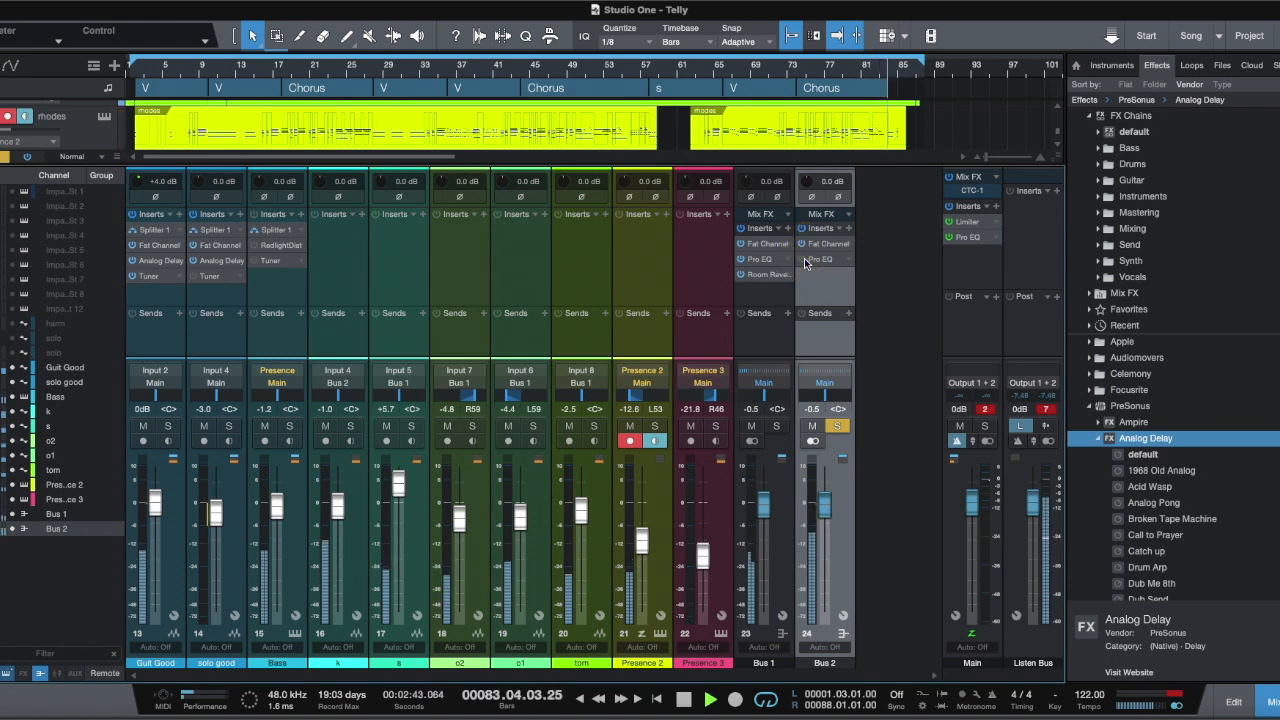
pyautogui.click(806, 262)
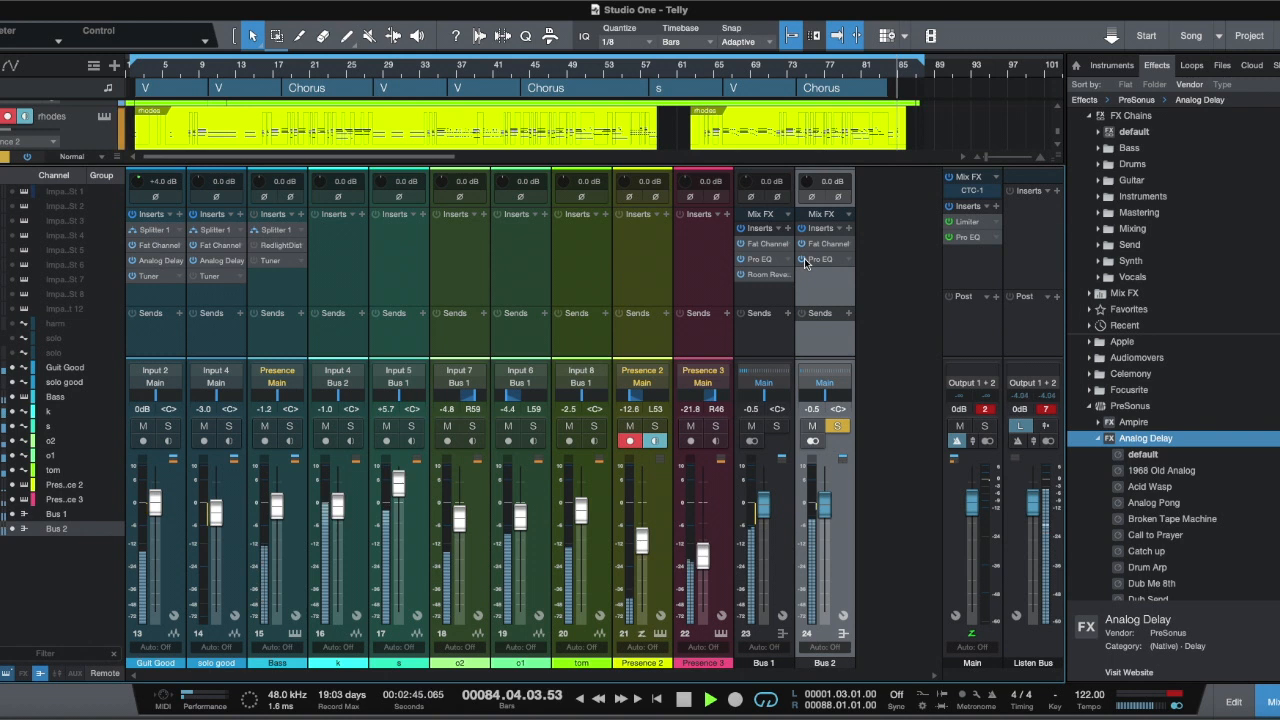
pyautogui.click(839, 427)
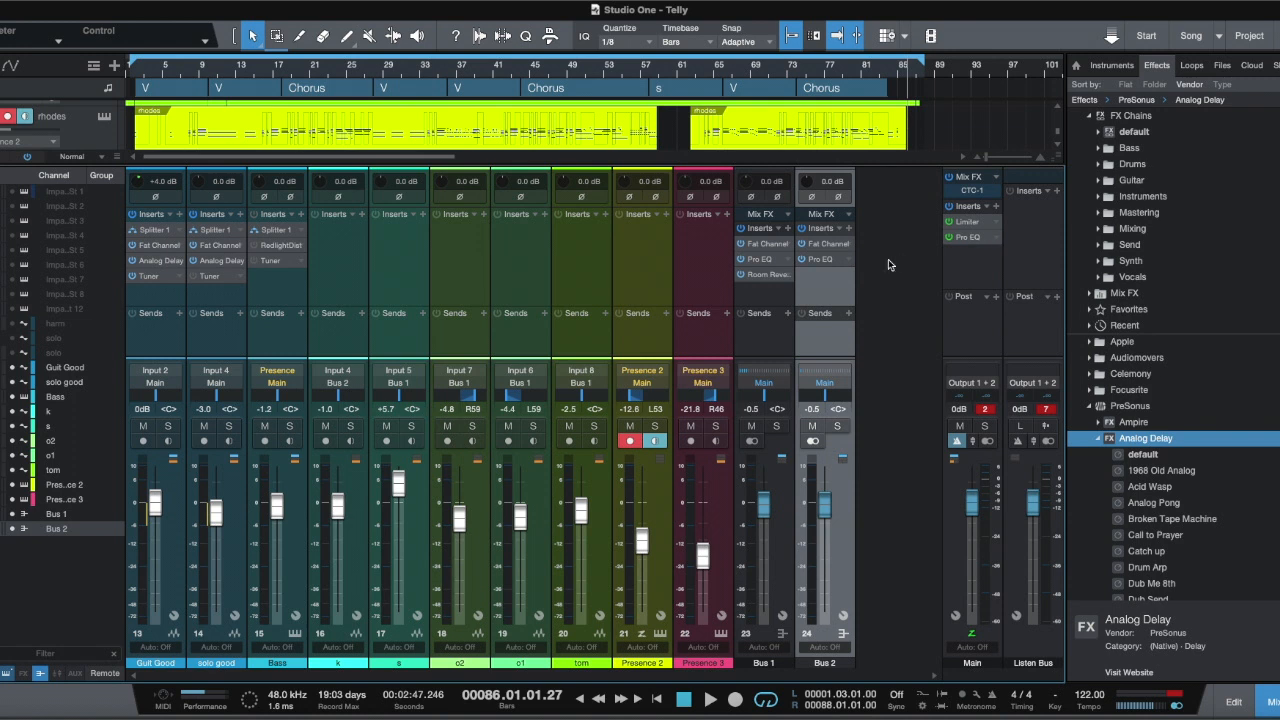
# Step: Play the song and compare the Main channel with its Limiter and Pro EQ bypassed and with all inserts reactivated
pyautogui.press('space')
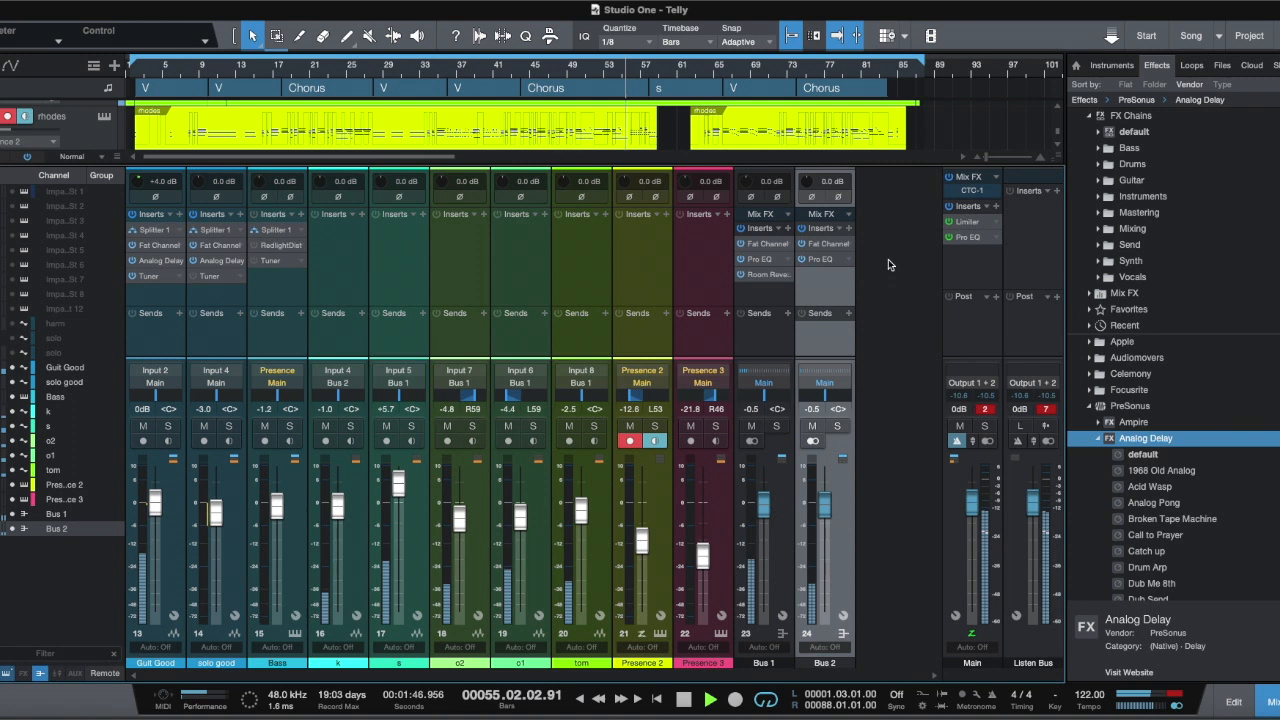
pyautogui.click(950, 222)
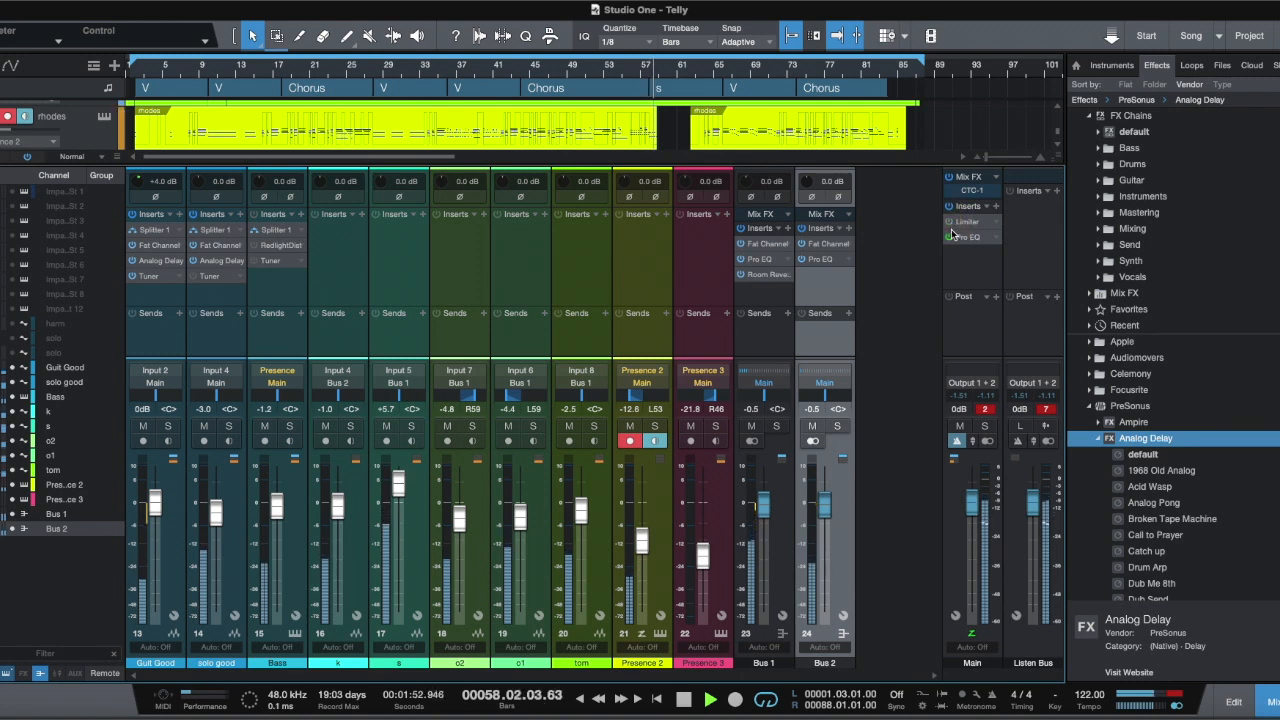
pyautogui.click(950, 238)
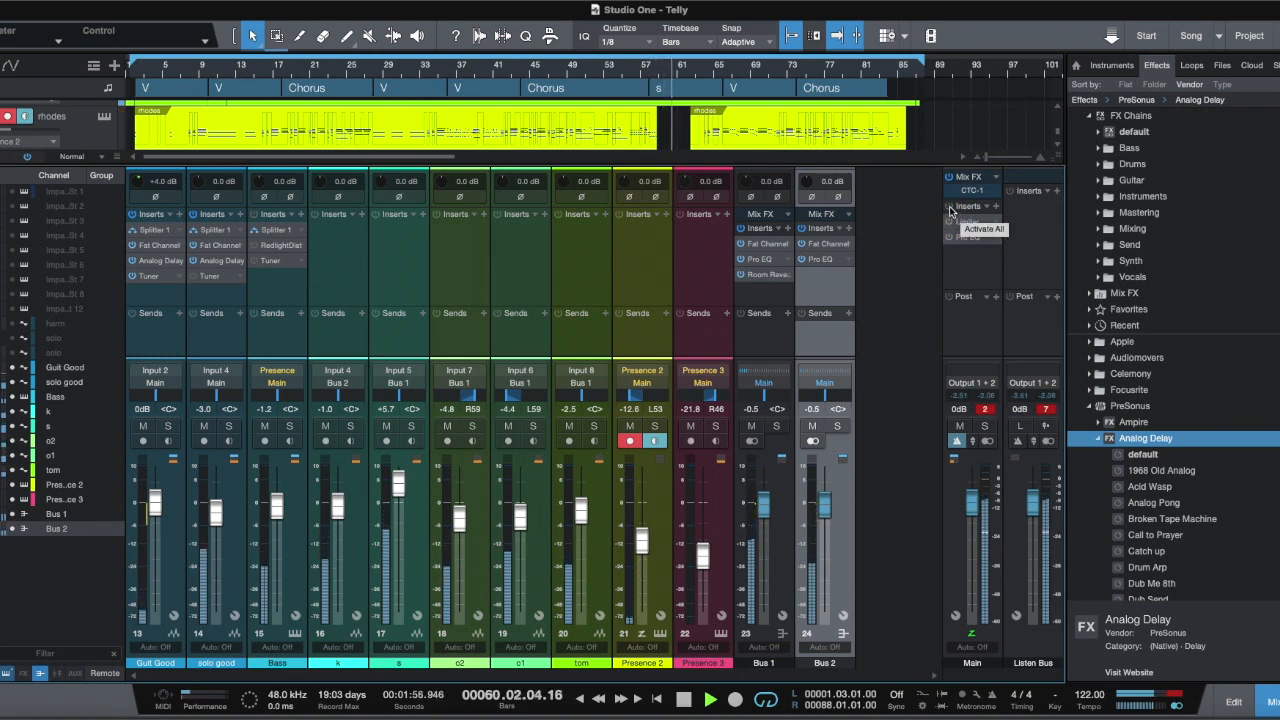
pyautogui.click(950, 207)
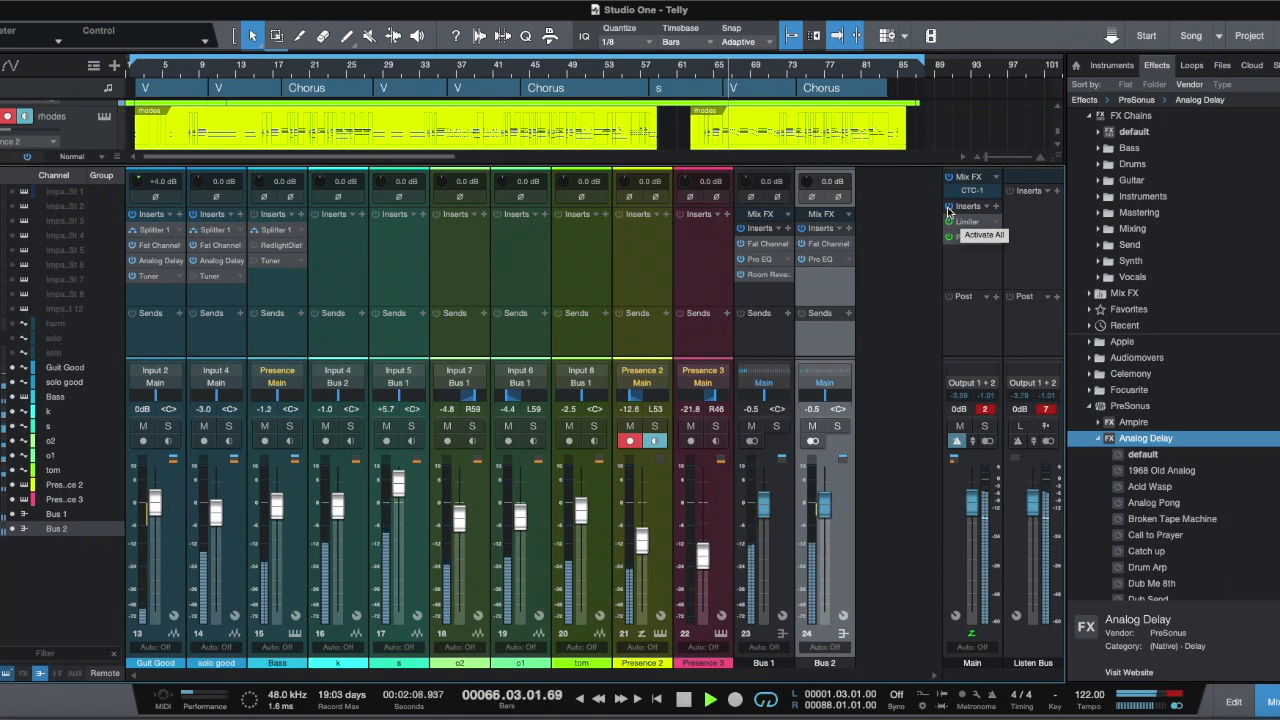
pyautogui.click(948, 208)
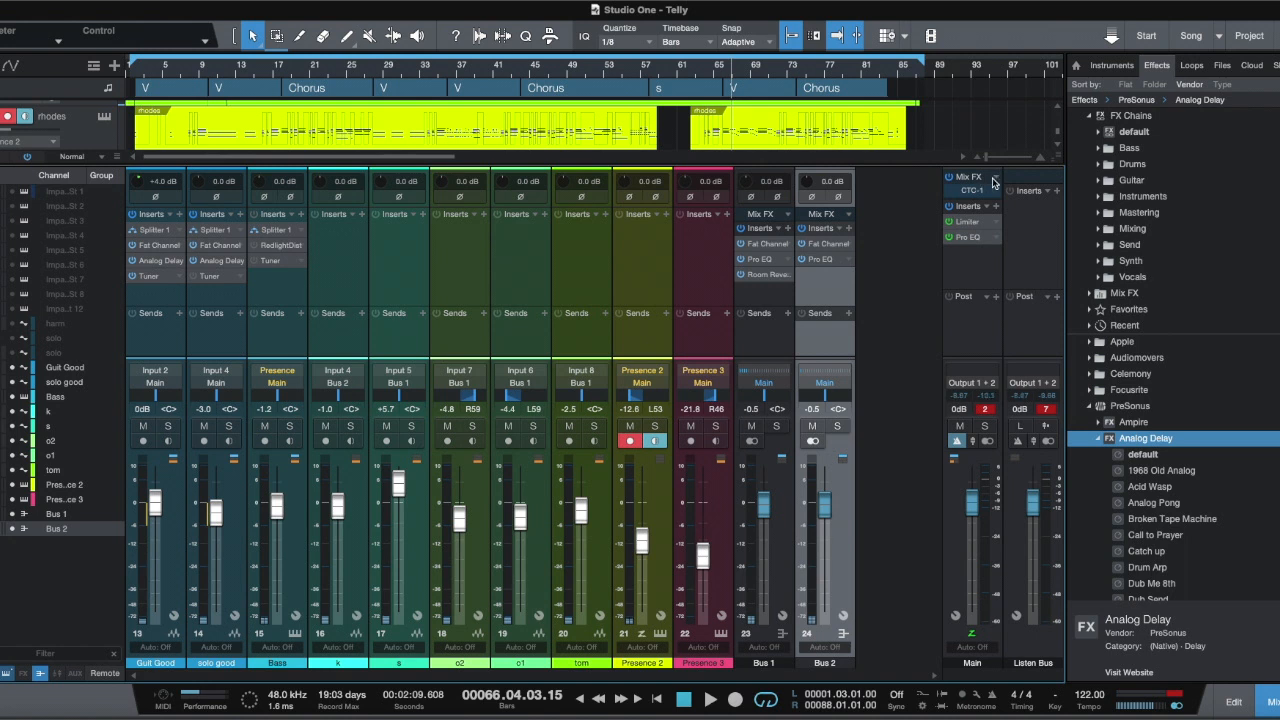
# Step: Review the Mix FX choices for the Main channel, inspect the CTC-1 console settings, and close the effect window
pyautogui.click(994, 180)
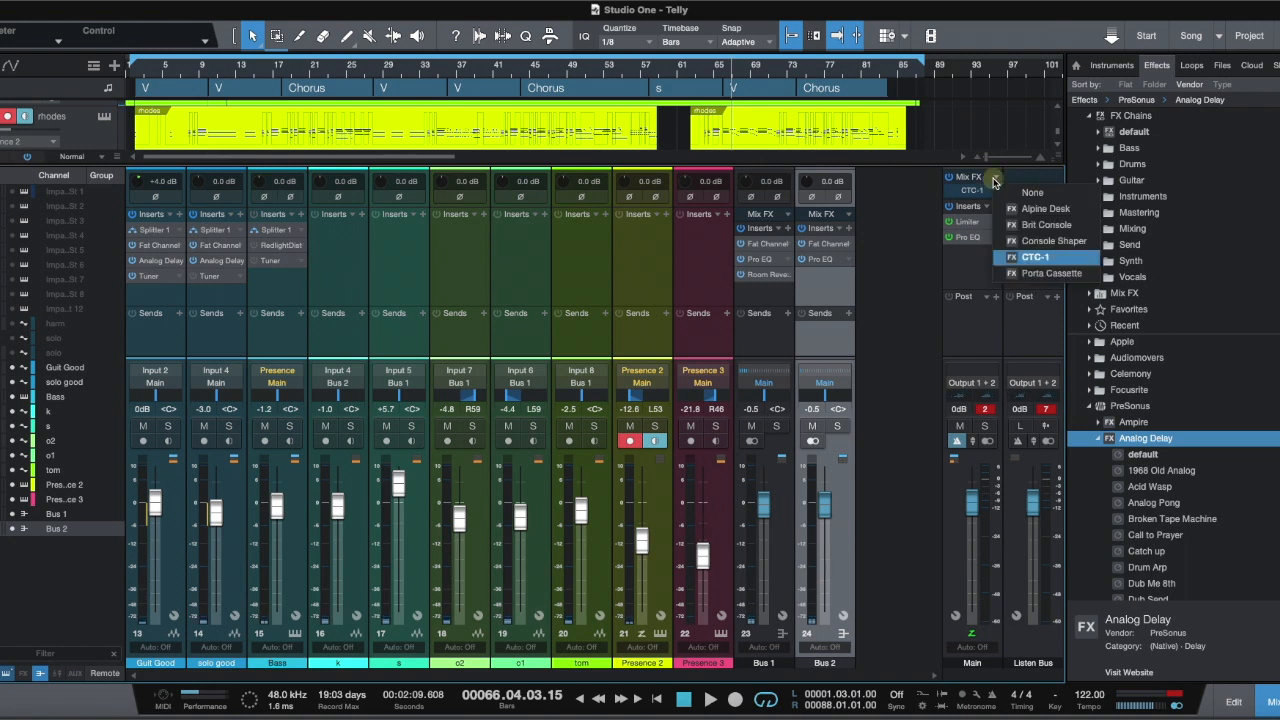
pyautogui.click(1035, 257)
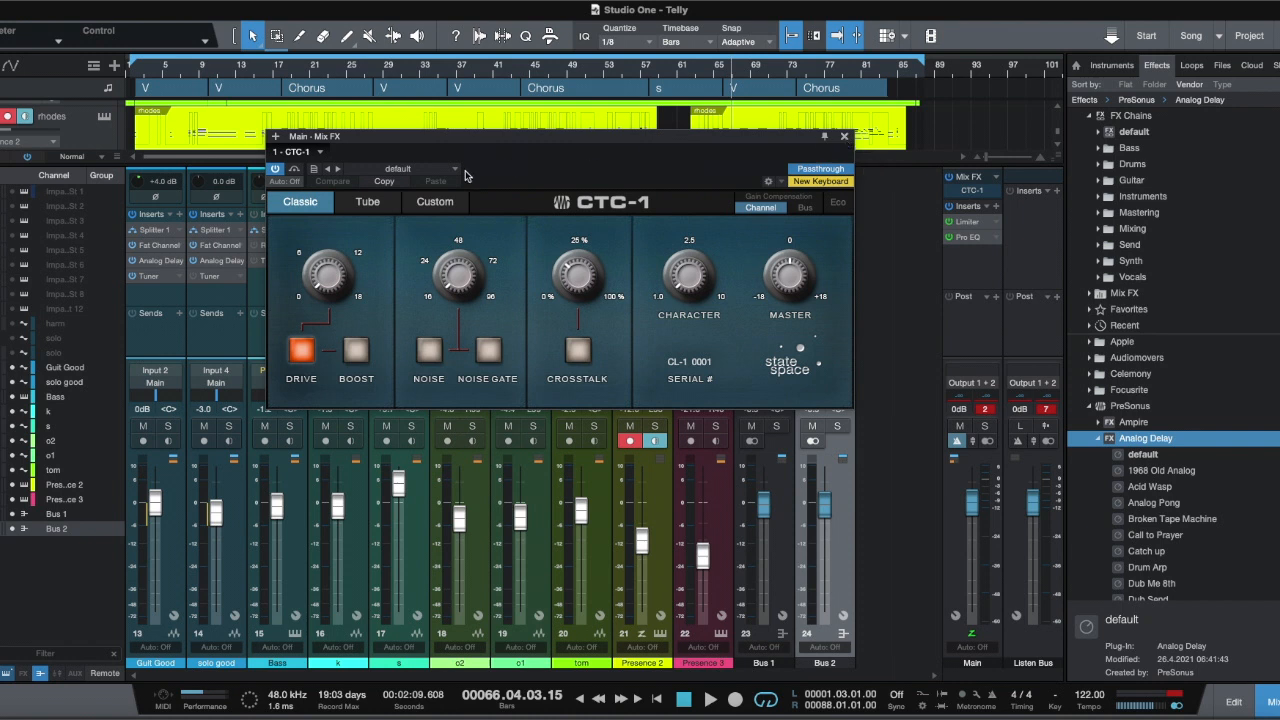
pyautogui.click(844, 138)
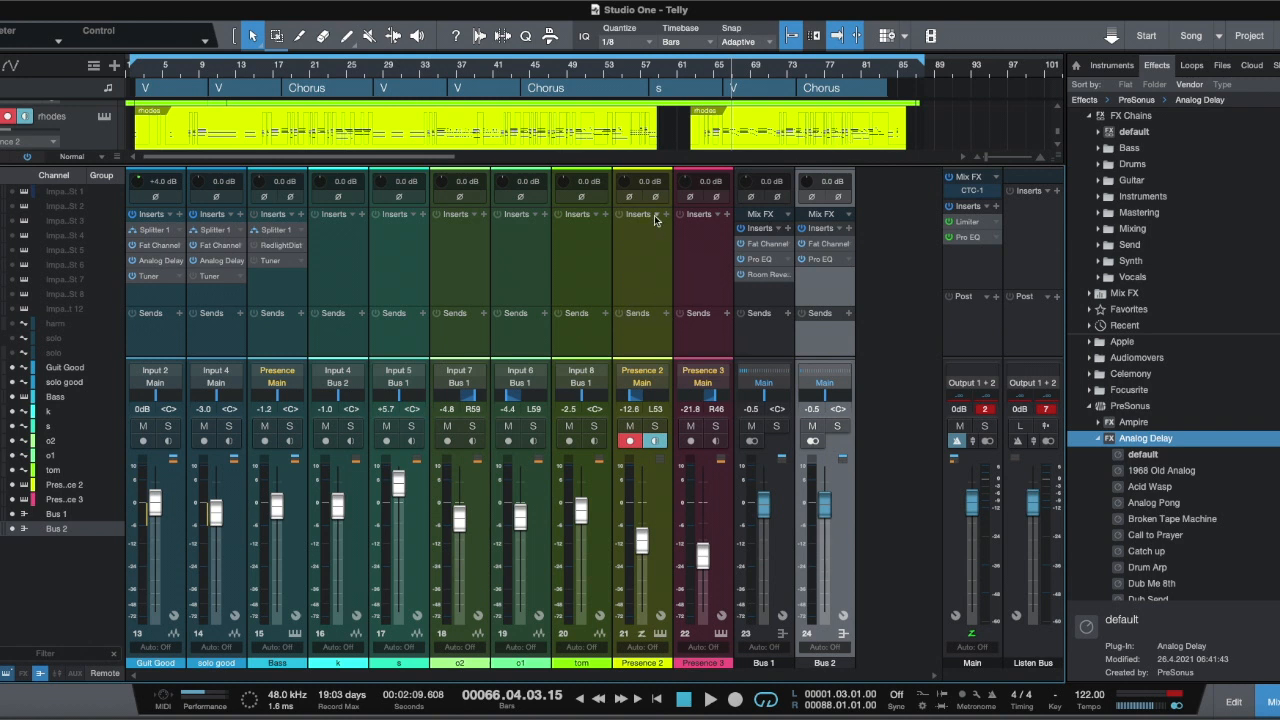
# Step: Make the inserts and sends sections of the mixer channels taller
pyautogui.moveTo(585, 358)
pyautogui.mouseDown()
pyautogui.moveTo(580, 251)
pyautogui.moveTo(589, 491)
pyautogui.moveTo(606, 404)
pyautogui.moveTo(594, 374)
pyautogui.mouseUp()
pyautogui.moveTo(583, 325)
pyautogui.mouseDown()
pyautogui.moveTo(583, 274)
pyautogui.moveTo(586, 337)
pyautogui.moveTo(589, 319)
pyautogui.mouseUp()
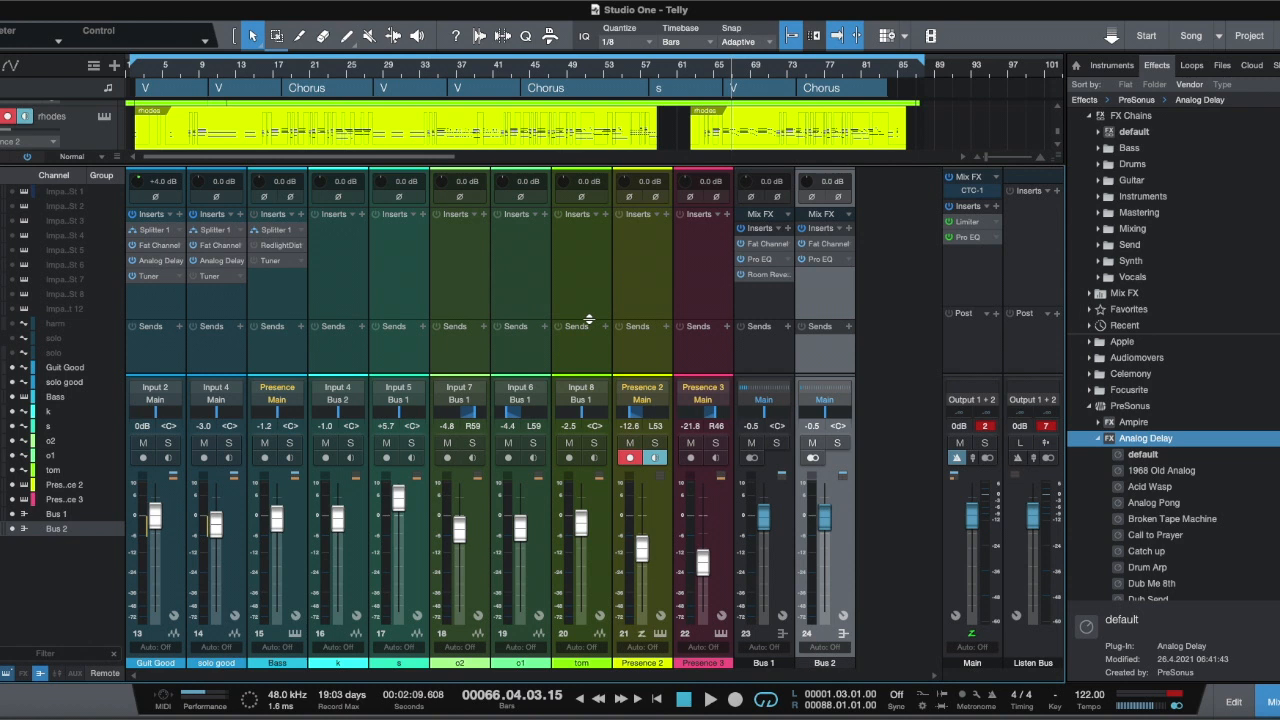
# Step: Copy the RedlightDist insert from the Bass channel to the k channel and close its effect window
pyautogui.click(287, 285)
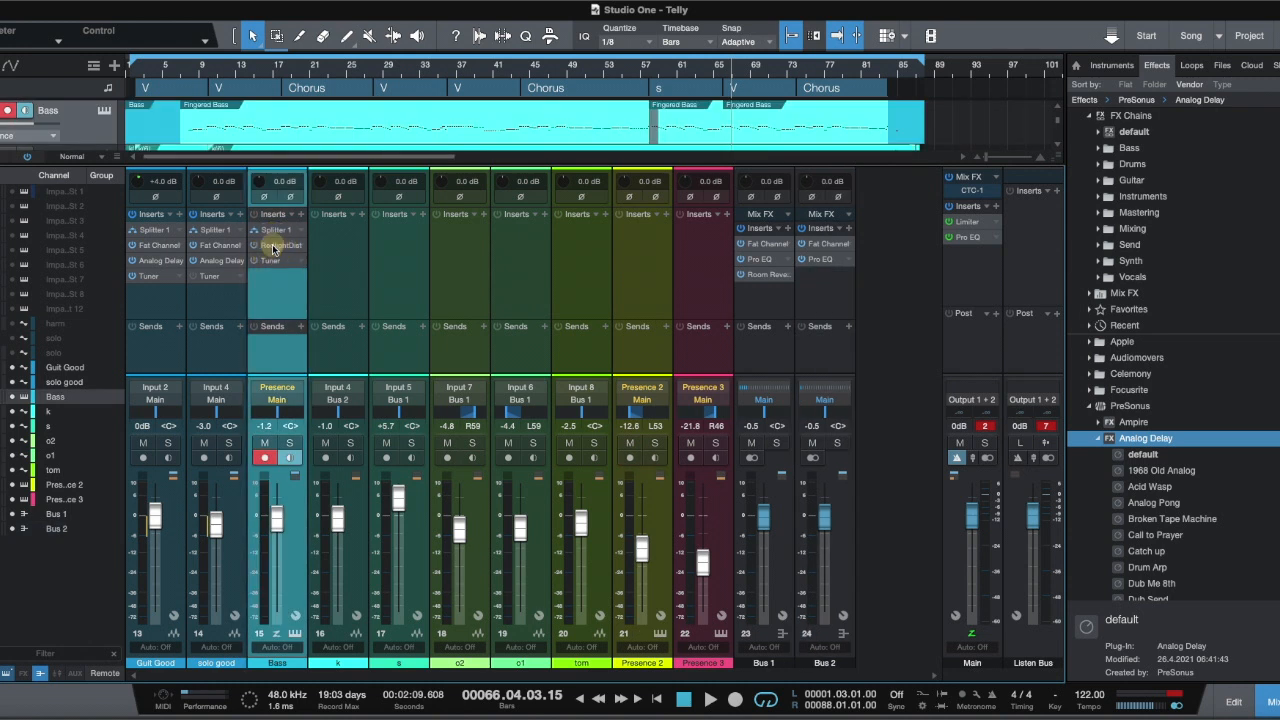
pyautogui.click(337, 240)
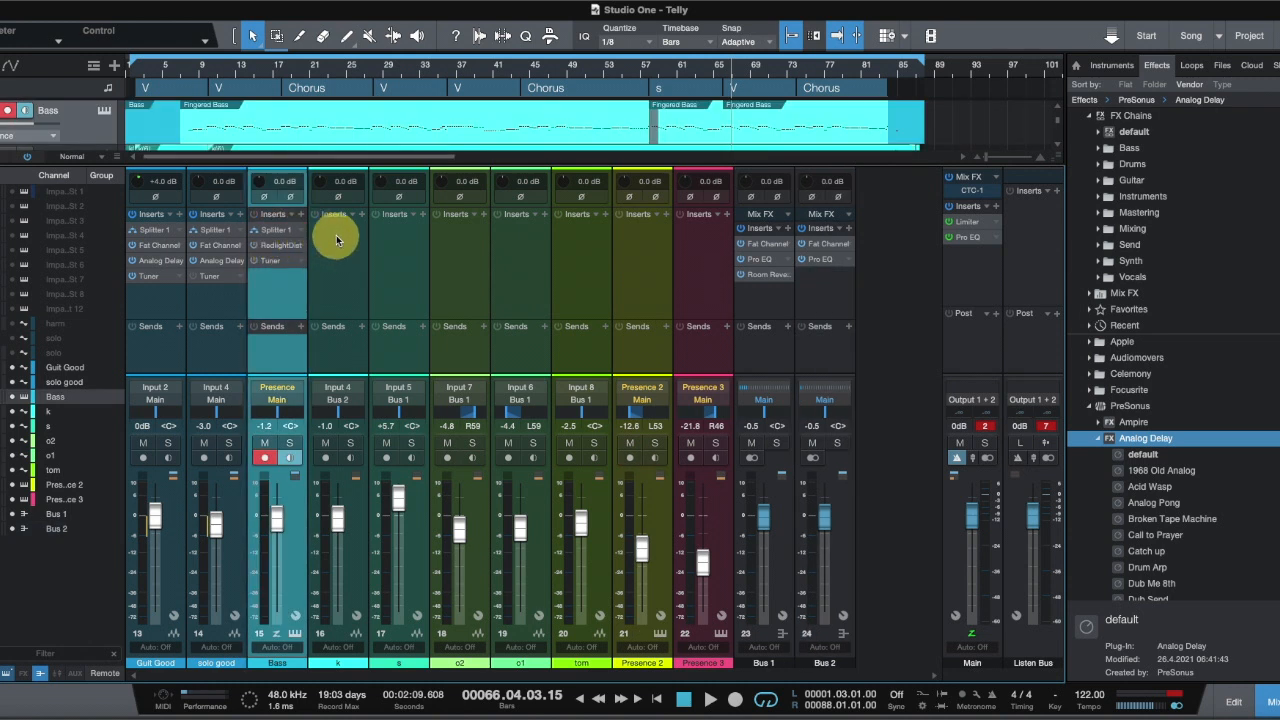
pyautogui.moveTo(278, 230); pyautogui.dragTo(346, 247)
pyautogui.click(276, 247)
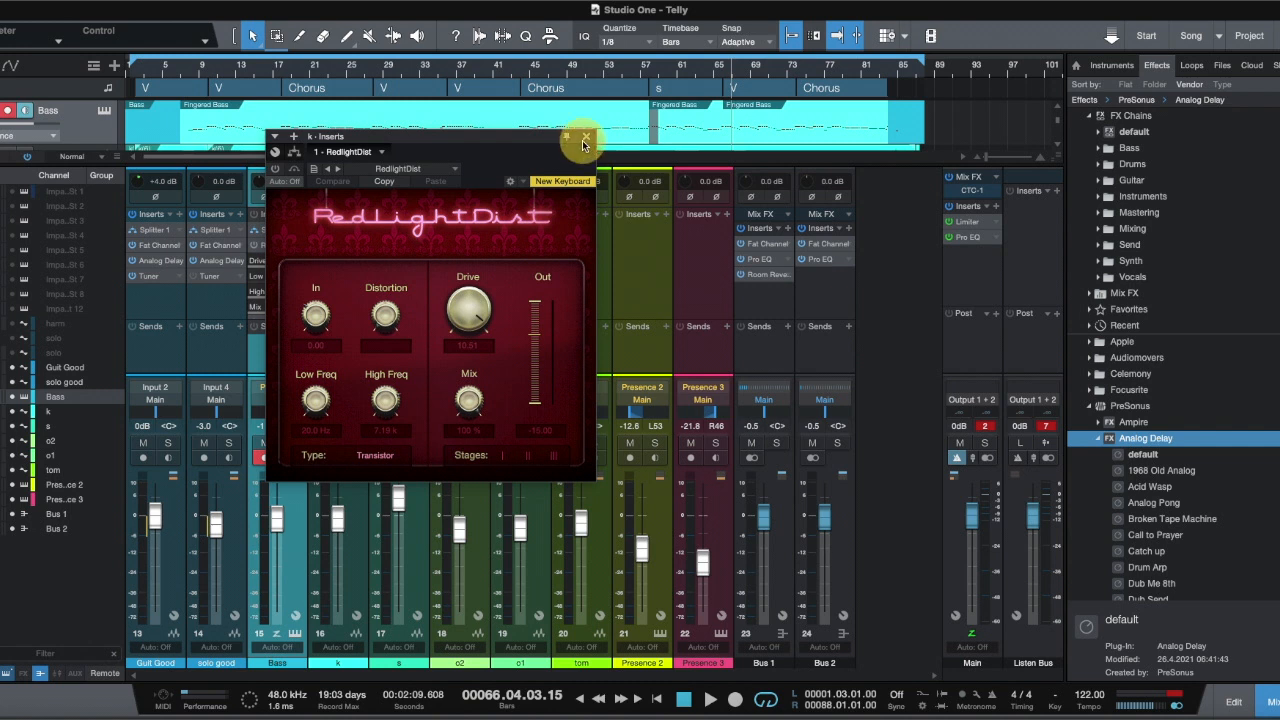
pyautogui.click(585, 140)
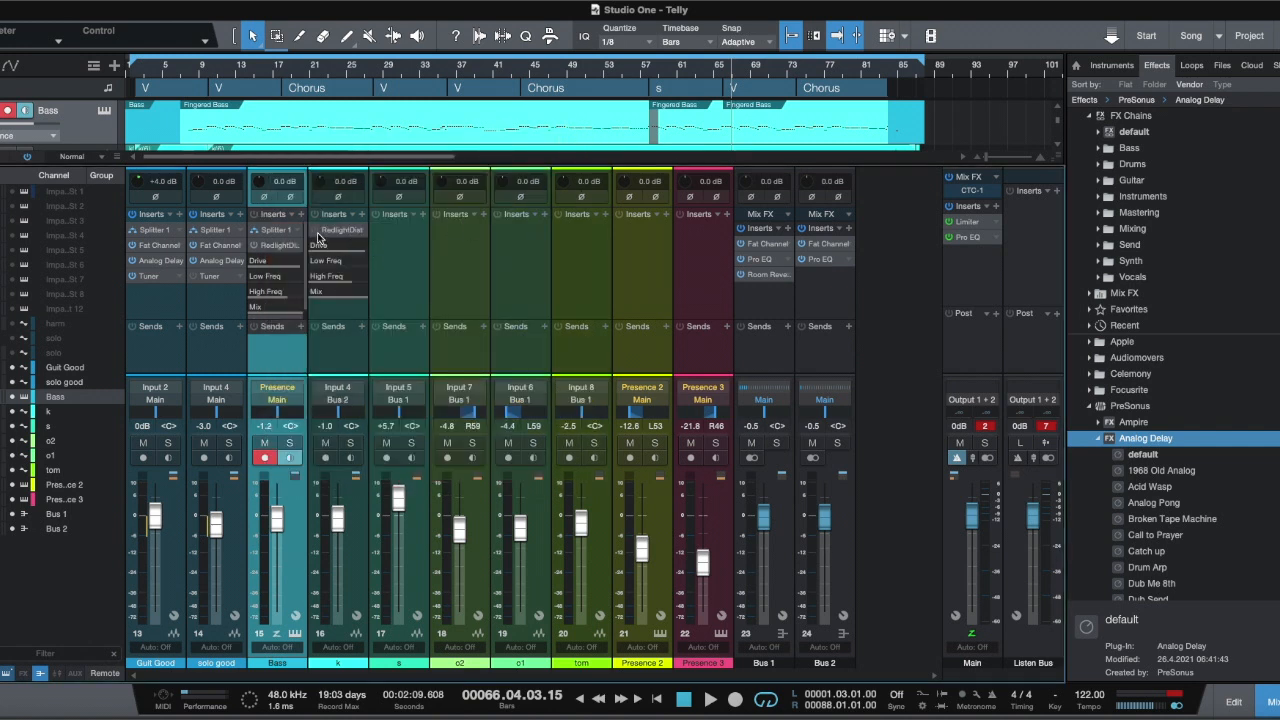
# Step: Remove the copied RedlightDist insert from the k channel
pyautogui.rightClick(359, 233)
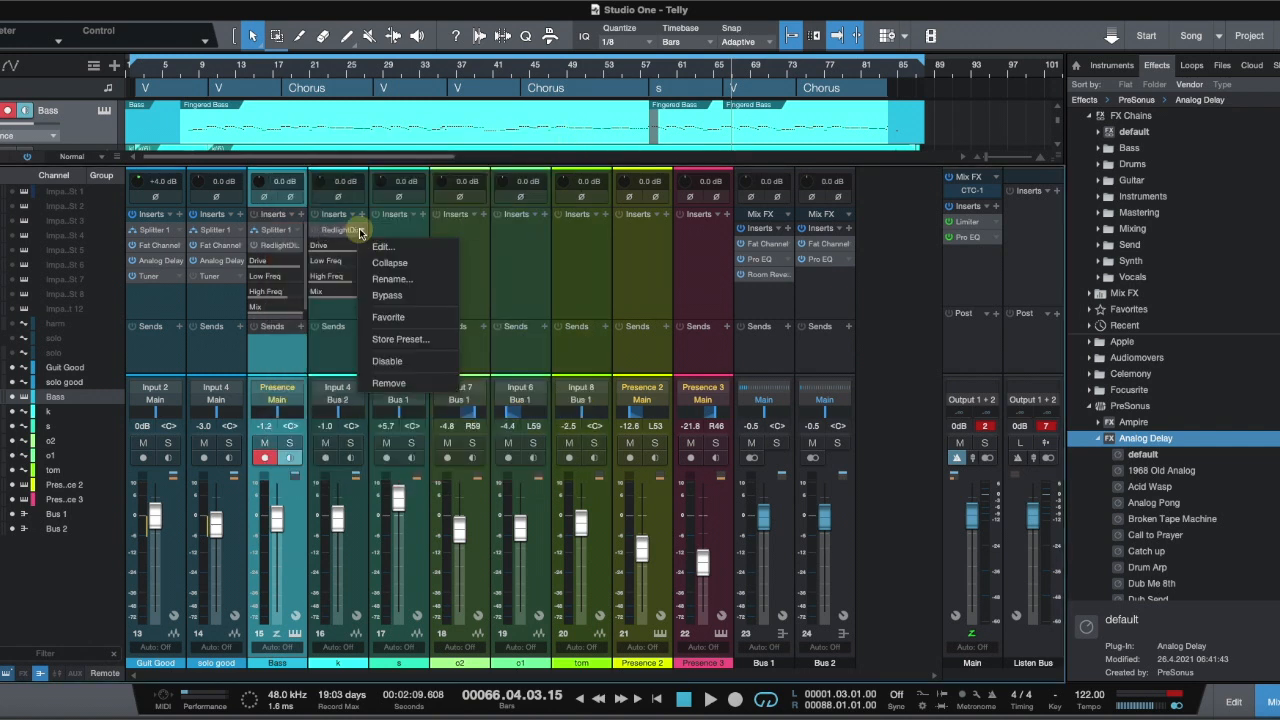
pyautogui.click(378, 384)
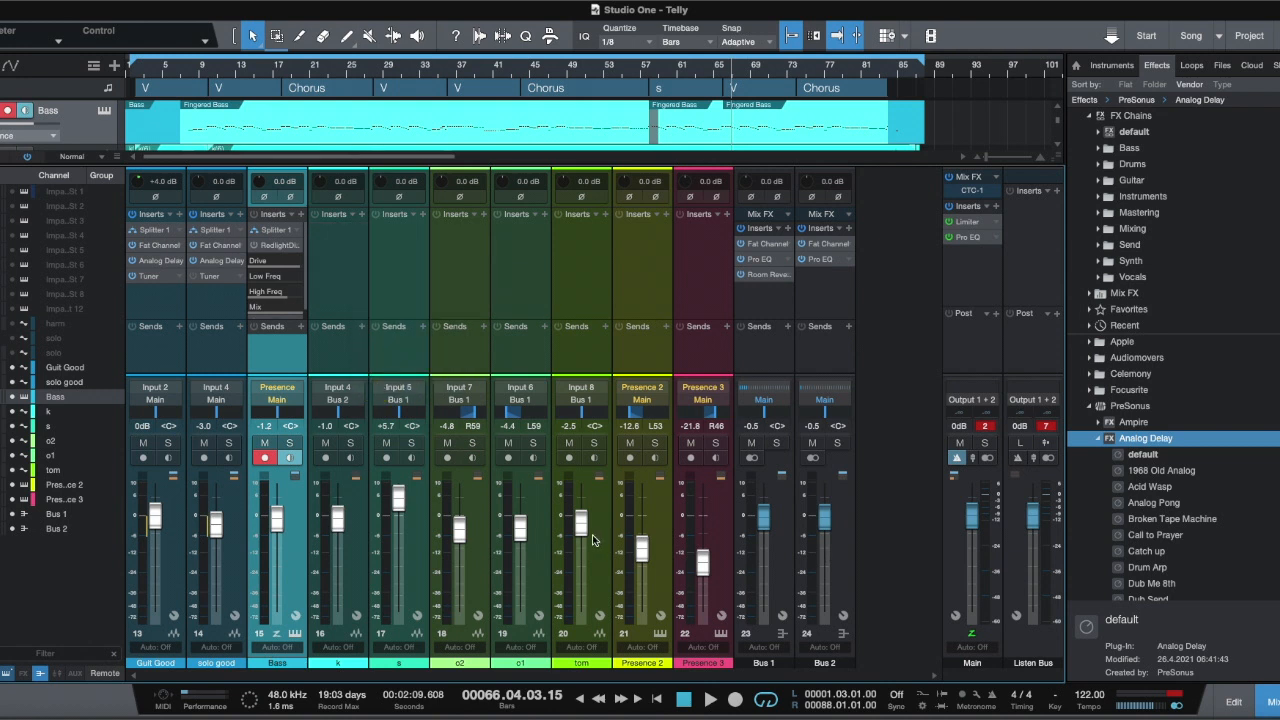